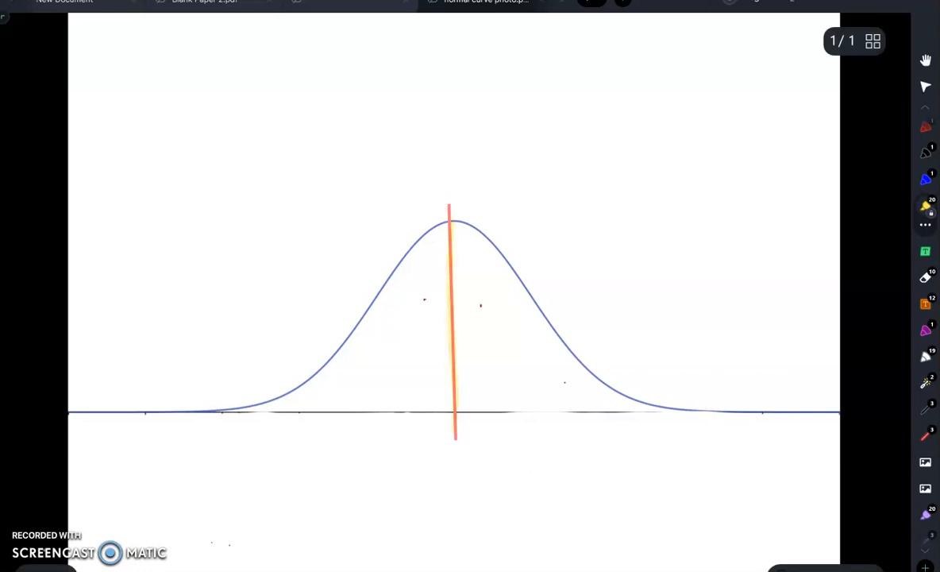
Shade the middle area under the normal curve in yellow highlighter, on both sides of the red centre line.
left_click_drag(329, 359, 340, 412)
left_click_drag(430, 252, 437, 406)
mouse_move(403, 292)
left_mouse_down()
mouse_move(385, 263)
mouse_move(356, 366)
mouse_move(317, 359)
mouse_move(321, 384)
left_mouse_up()
mouse_move(397, 225)
left_mouse_down()
mouse_move(379, 304)
mouse_move(352, 356)
left_mouse_up()
mouse_move(421, 213)
left_mouse_down()
mouse_move(437, 334)
mouse_move(455, 381)
mouse_move(488, 302)
mouse_move(548, 397)
mouse_move(564, 357)
mouse_move(570, 409)
left_mouse_up()
left_click_drag(530, 378, 495, 381)
left_click_drag(496, 264, 507, 306)
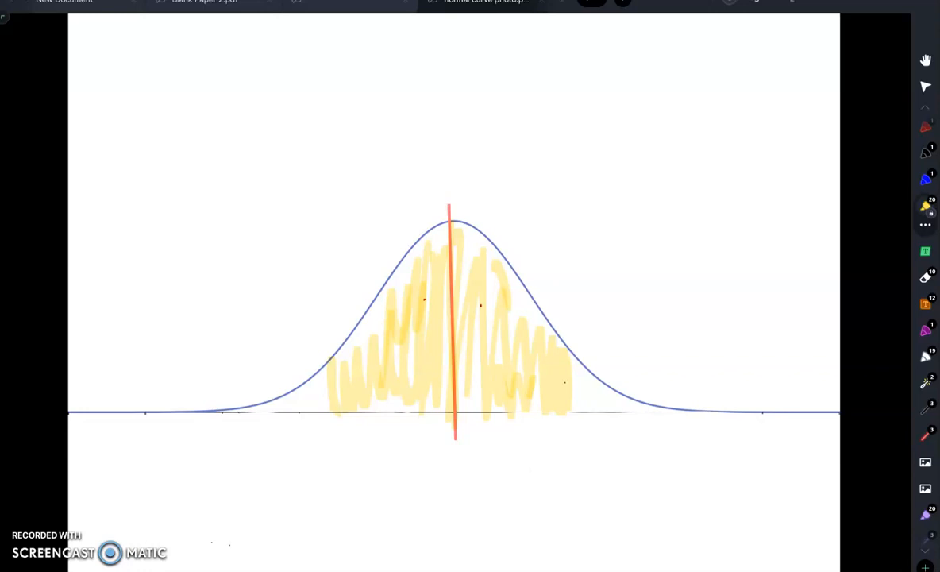
Draw blue vertical boundary lines at the upper and lower ends of the yellow shaded area.
left_click(925, 179)
left_click_drag(572, 325, 570, 446)
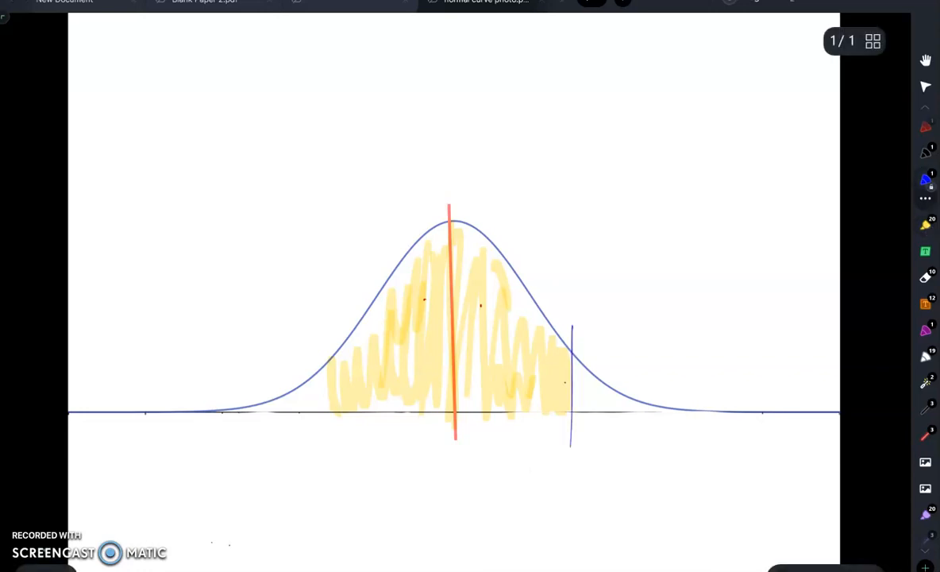
left_click_drag(326, 328, 338, 423)
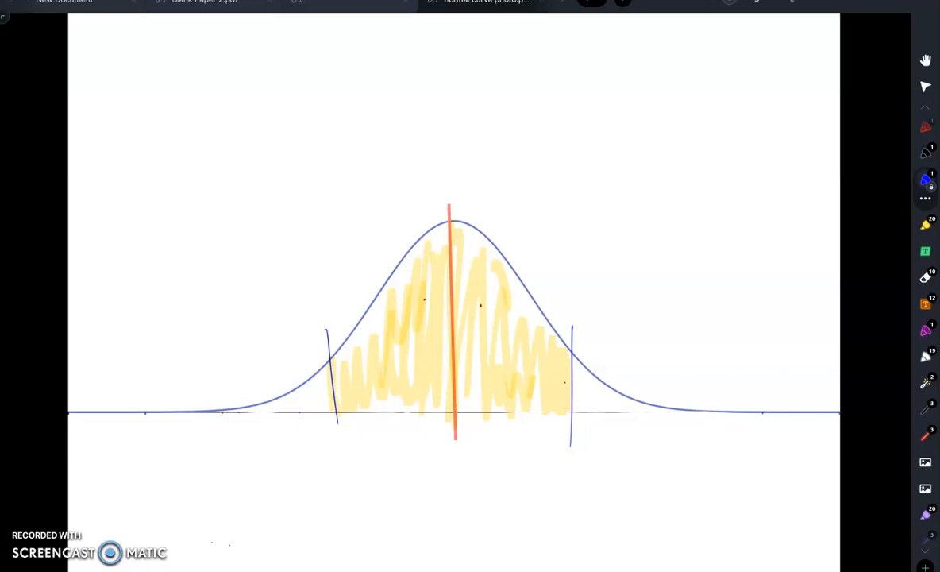
Check the homework question, then scribble red shading in the curve's lower tail and write 40% in the lower half of the yellow area.
key("alt+Tab")
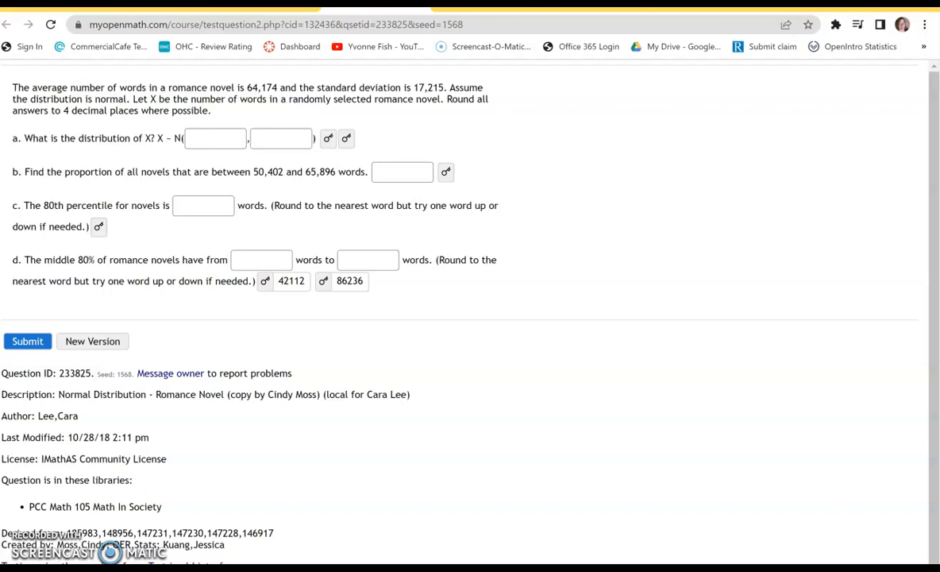
key("alt+Tab")
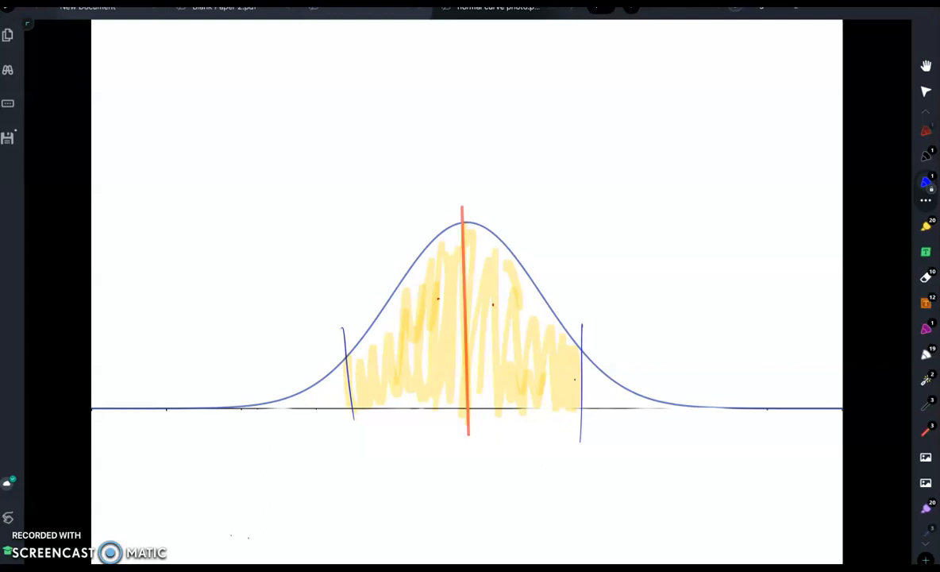
left_click(926, 131)
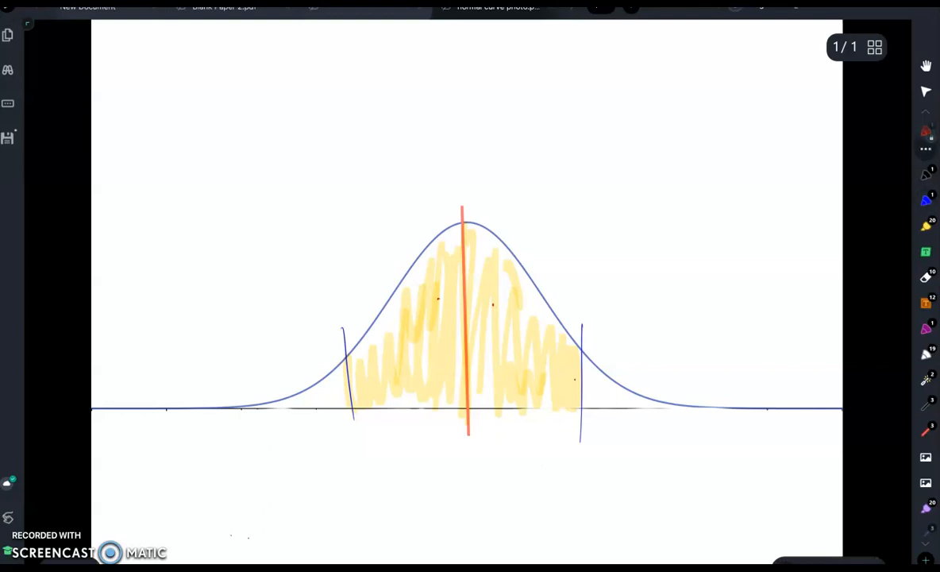
mouse_move(346, 383)
left_mouse_down()
mouse_move(324, 410)
mouse_move(311, 409)
mouse_move(325, 398)
left_mouse_up()
key("ctrl+z")
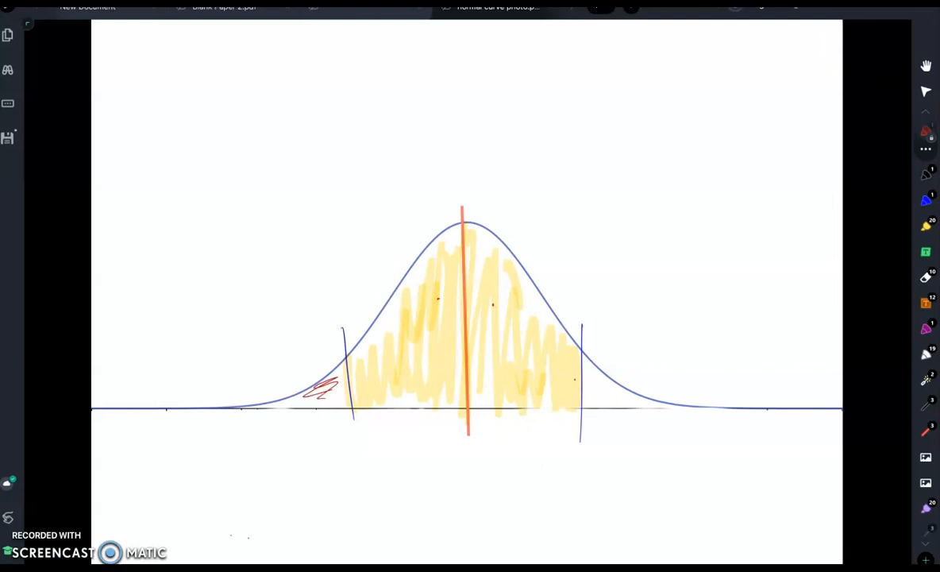
mouse_move(394, 343)
left_mouse_down()
mouse_move(404, 344)
mouse_move(404, 359)
mouse_move(410, 333)
left_mouse_up()
left_click_drag(415, 326, 422, 355)
left_click(427, 350)
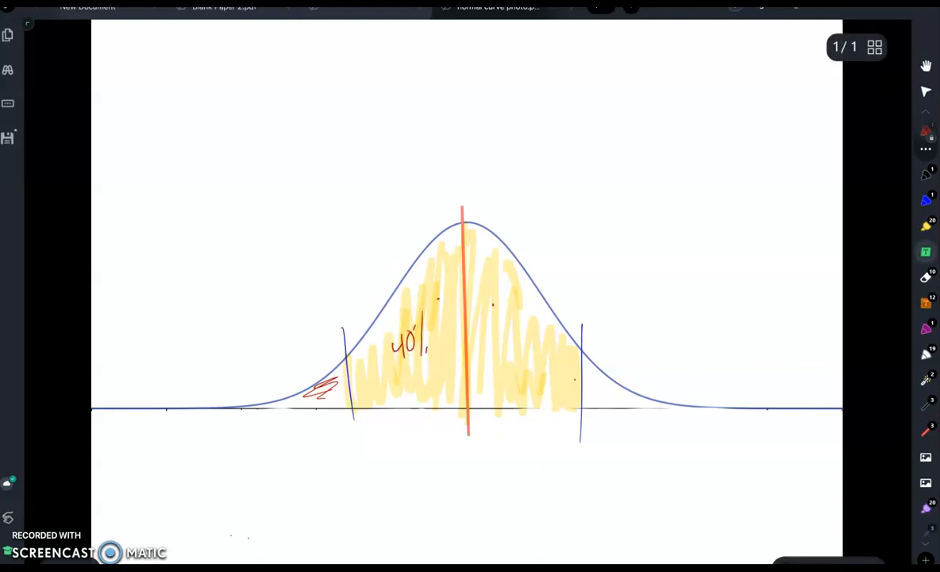
Draw blue arrows pointing to the lower and upper tails of the curve and label each one 10%.
left_click(927, 201)
mouse_move(294, 345)
left_mouse_down()
mouse_move(314, 393)
mouse_move(322, 383)
left_mouse_up()
mouse_move(264, 317)
left_mouse_down()
mouse_move(265, 333)
mouse_move(284, 305)
left_mouse_up()
mouse_move(290, 302)
left_mouse_down()
mouse_move(285, 320)
mouse_move(295, 320)
left_mouse_up()
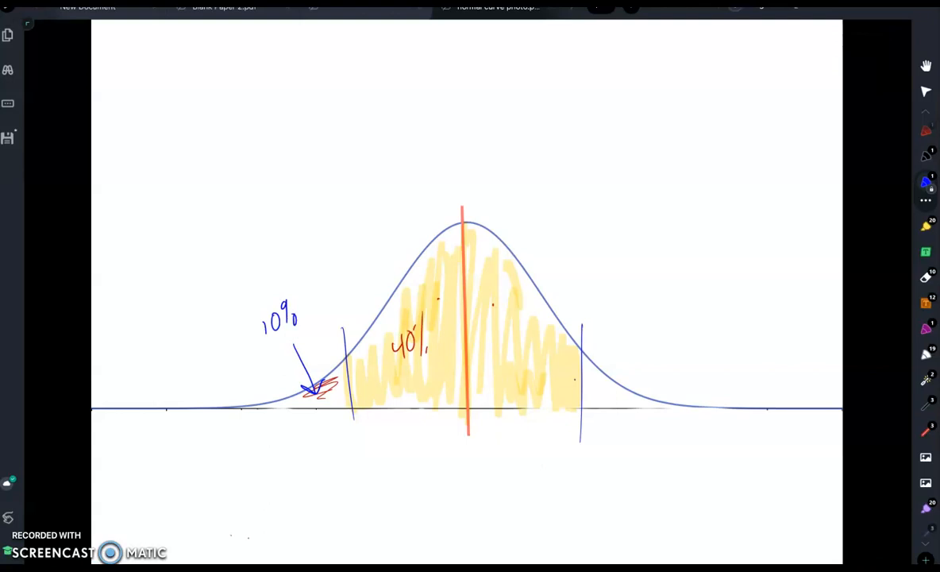
mouse_move(642, 342)
left_mouse_down()
mouse_move(605, 392)
mouse_move(624, 387)
left_mouse_up()
mouse_move(655, 318)
left_mouse_down()
mouse_move(654, 329)
mouse_move(676, 322)
left_mouse_up()
left_click_drag(693, 302, 674, 339)
Circle and hatch the area below the upper boundary in blue, and label it 90% with an arrow.
mouse_move(246, 422)
left_mouse_down()
mouse_move(290, 421)
mouse_move(342, 306)
mouse_move(340, 423)
left_mouse_up()
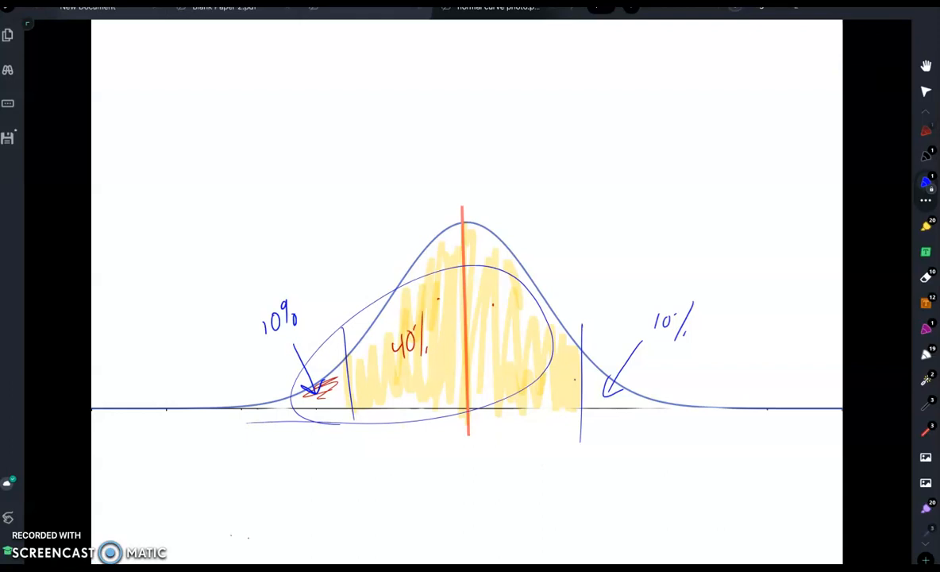
left_click_drag(562, 230, 555, 248)
left_click_drag(569, 231, 577, 253)
mouse_move(581, 245)
left_mouse_down()
mouse_move(507, 307)
mouse_move(527, 303)
left_mouse_up()
left_click_drag(570, 392, 332, 417)
mouse_move(561, 372)
left_mouse_down()
mouse_move(487, 375)
mouse_move(341, 402)
left_mouse_up()
left_click_drag(552, 344, 317, 391)
left_click_drag(530, 313, 347, 361)
left_click_drag(484, 285, 388, 312)
left_click_drag(481, 244, 433, 258)
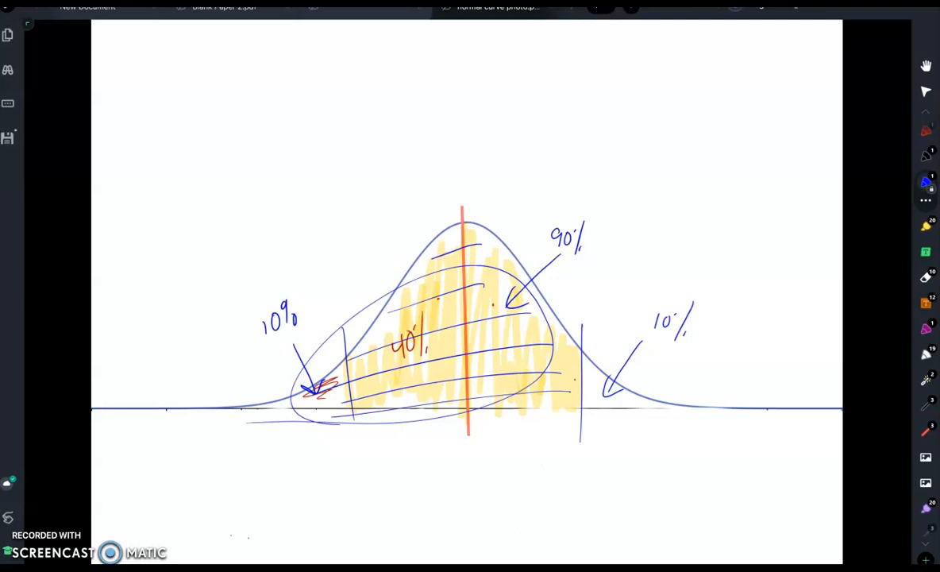
Switch to the Desmos calculator and change the module number in the first note to 6.
key("alt+Tab")
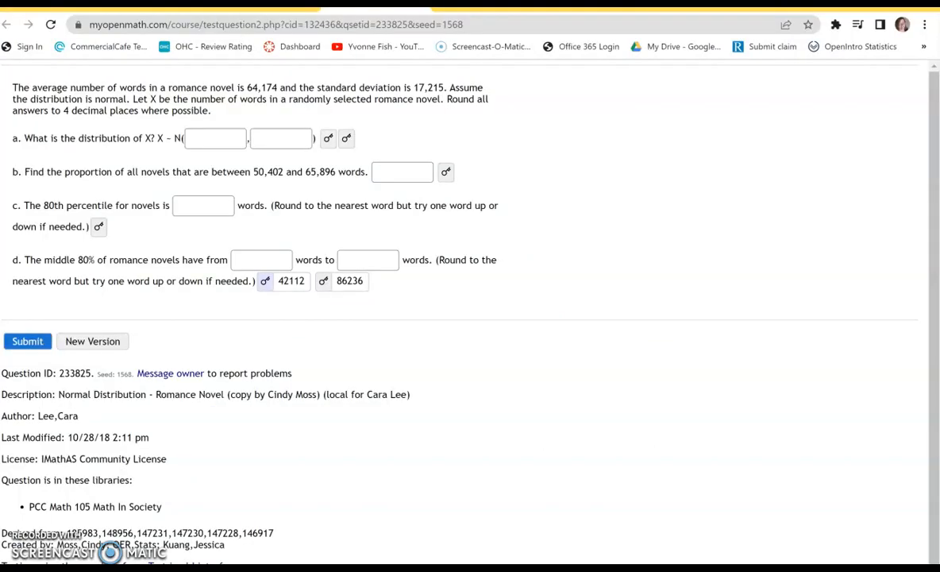
key("alt+Tab")
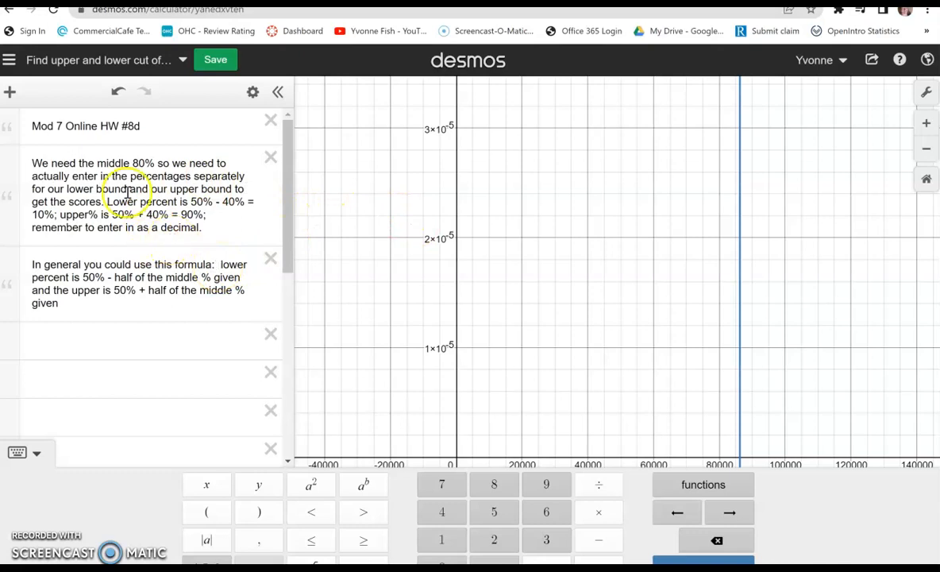
left_click(62, 127)
key("BackSpace")
type("6")
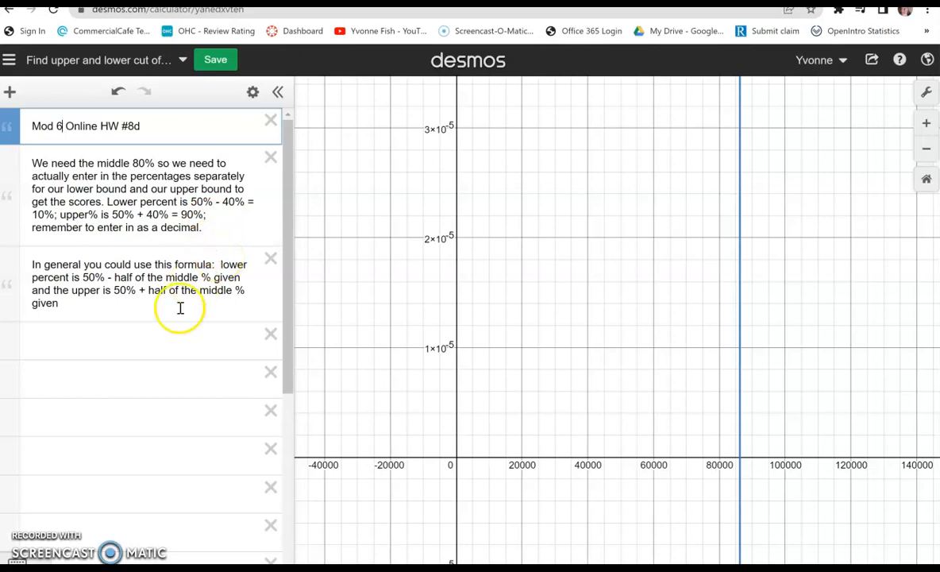
Enter normaldist(64174,17215) in the first empty expression below the notes.
left_click(165, 335)
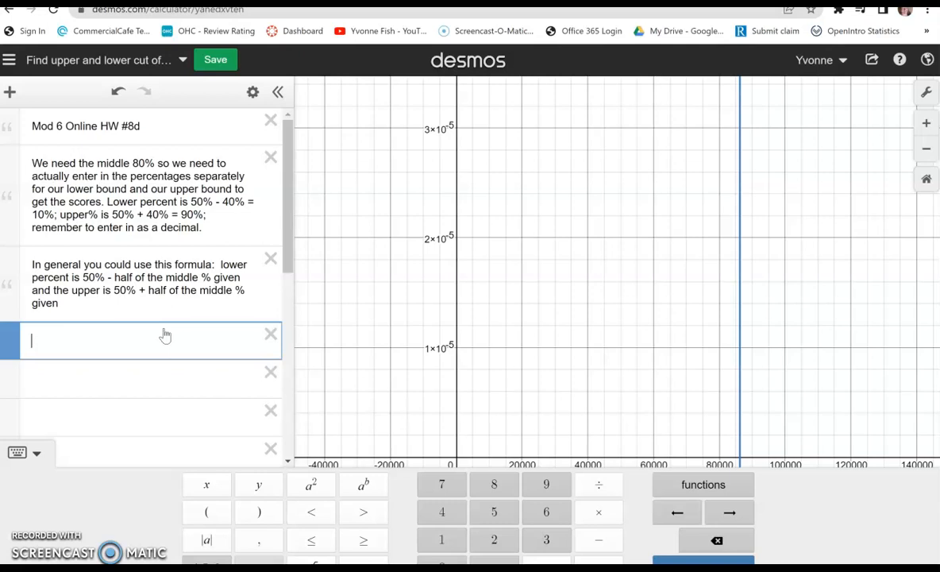
type("norm")
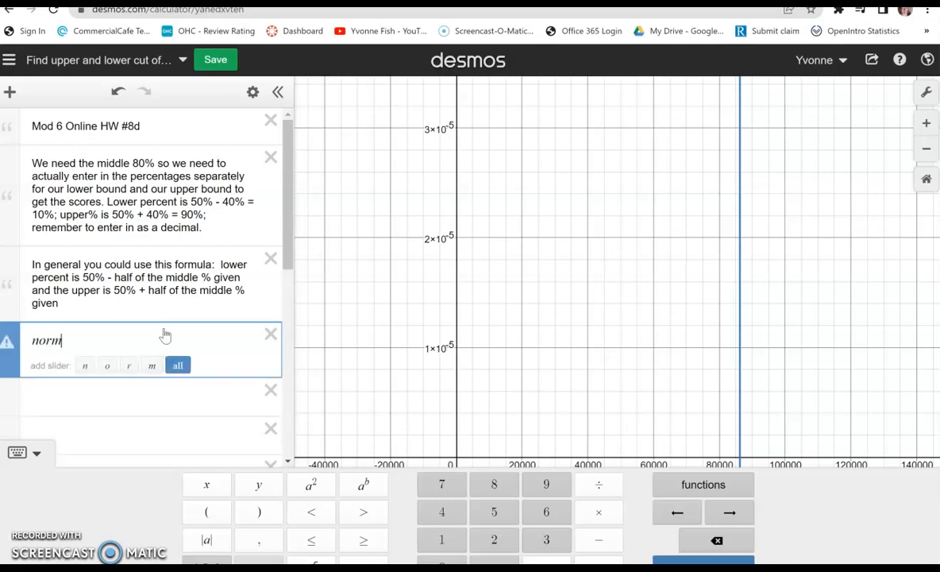
type("aldist")
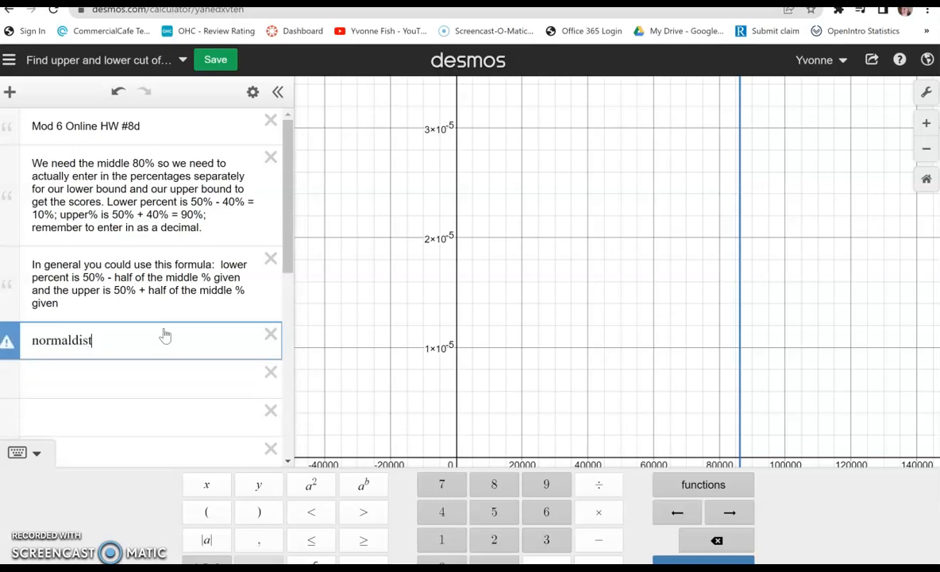
type("(")
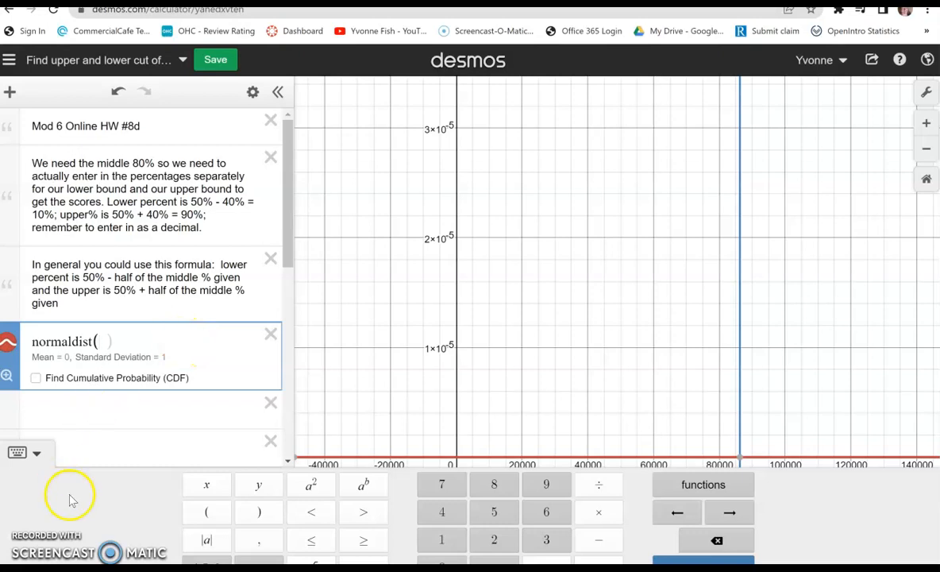
type("64174,17215")
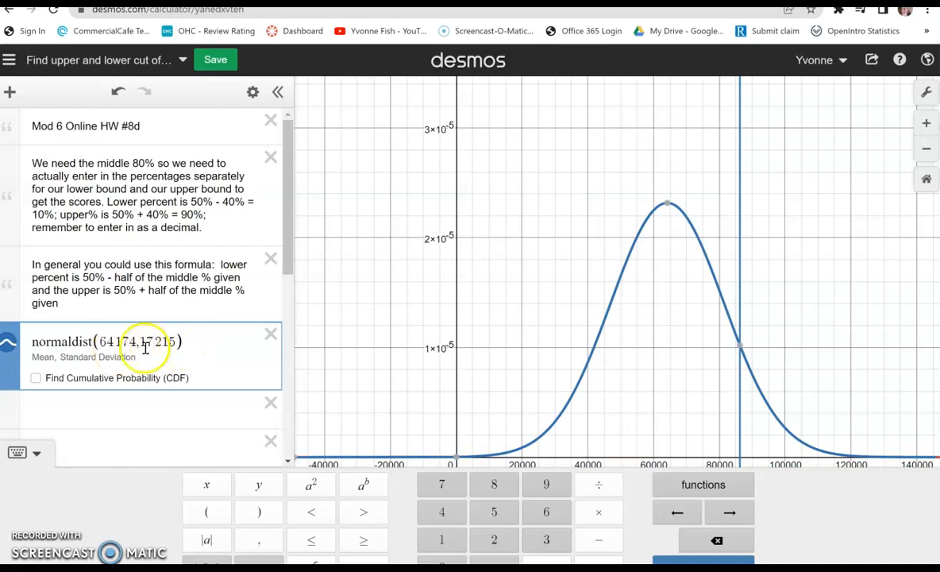
Append the inversecdf function with .1 to the normaldist expression to compute the lower cutoff.
left_click(713, 488)
scroll(687, 409, "down", 5)
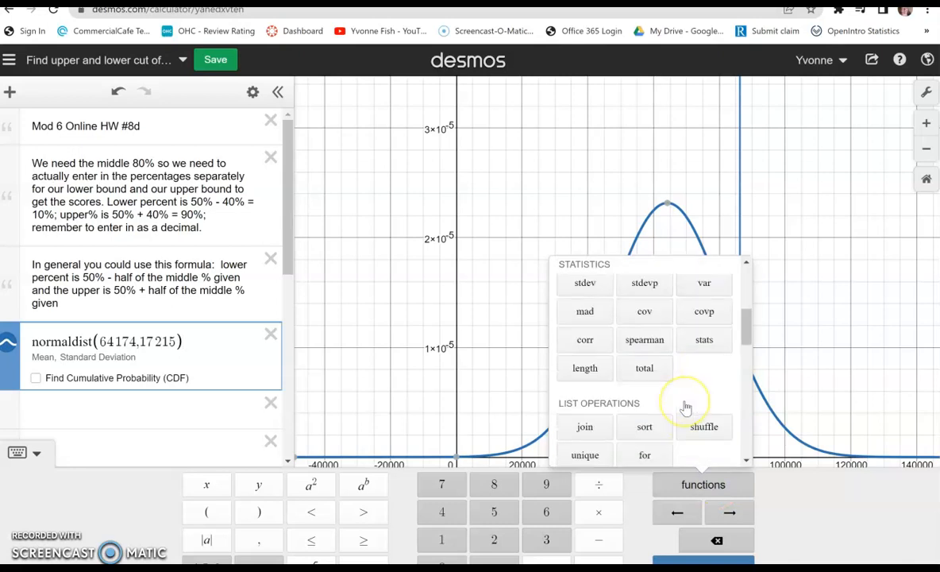
scroll(686, 408, "down", 1)
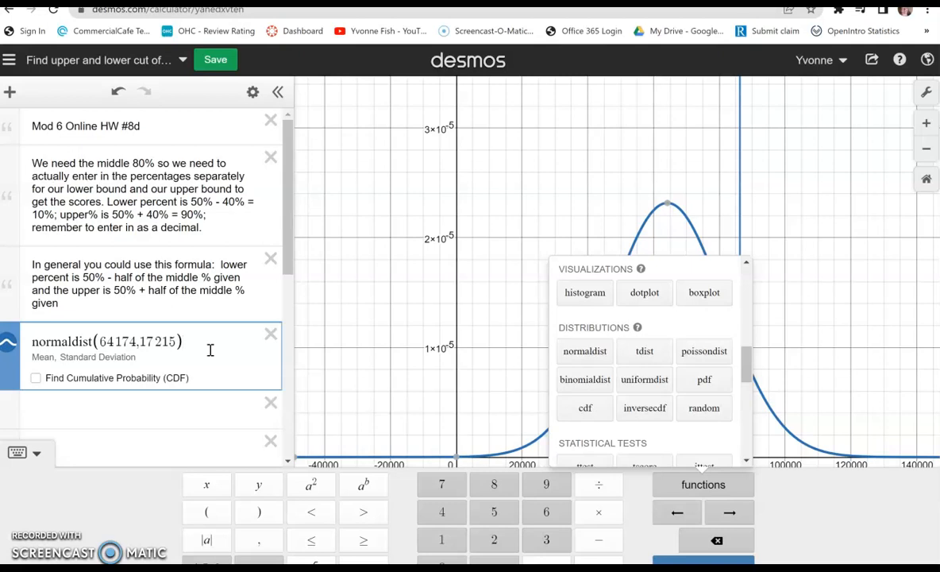
type(".")
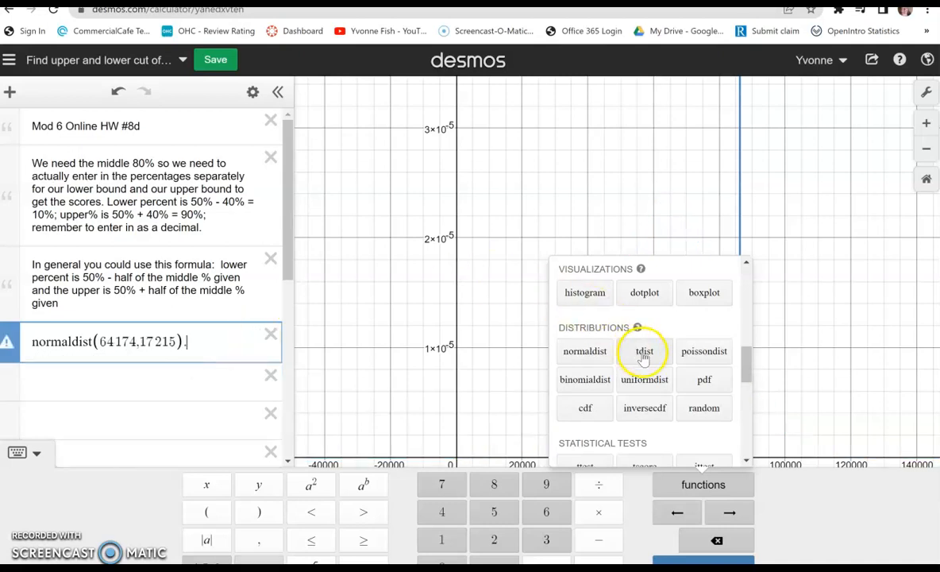
left_click(649, 405)
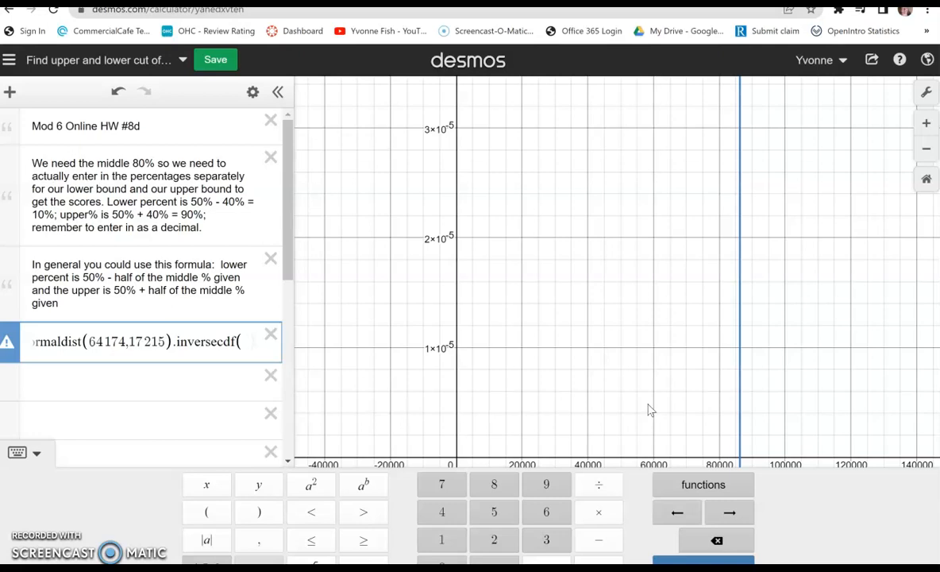
type(".1)")
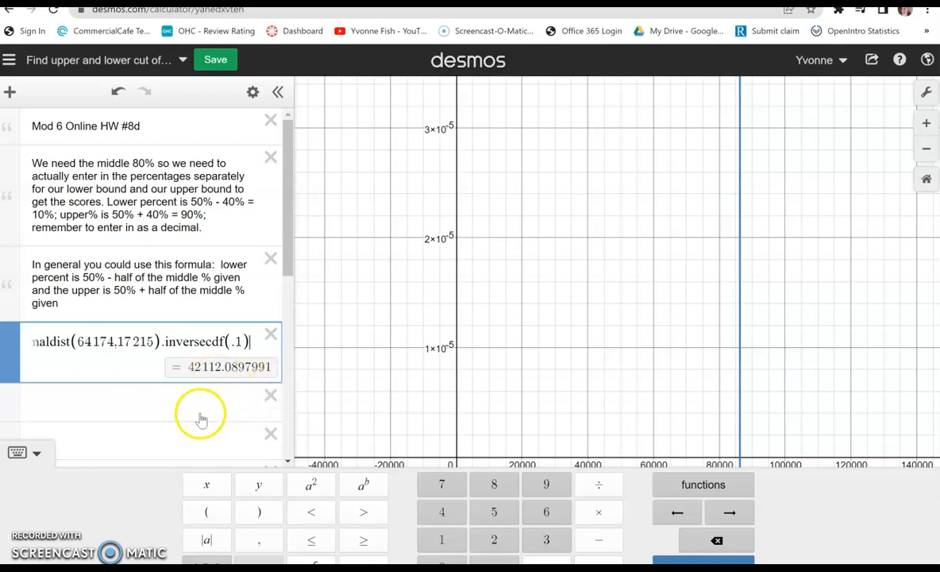
Put x = in front of the normaldist expression to graph the lower cutoff as a vertical line.
left_click(100, 342)
key("Left")
key("Left")
key("Left")
key("Left")
key("Left")
key("Left")
key("Left")
key("Left")
key("Left")
key("Left")
key("Left")
key("Left")
key("Left")
key("Left")
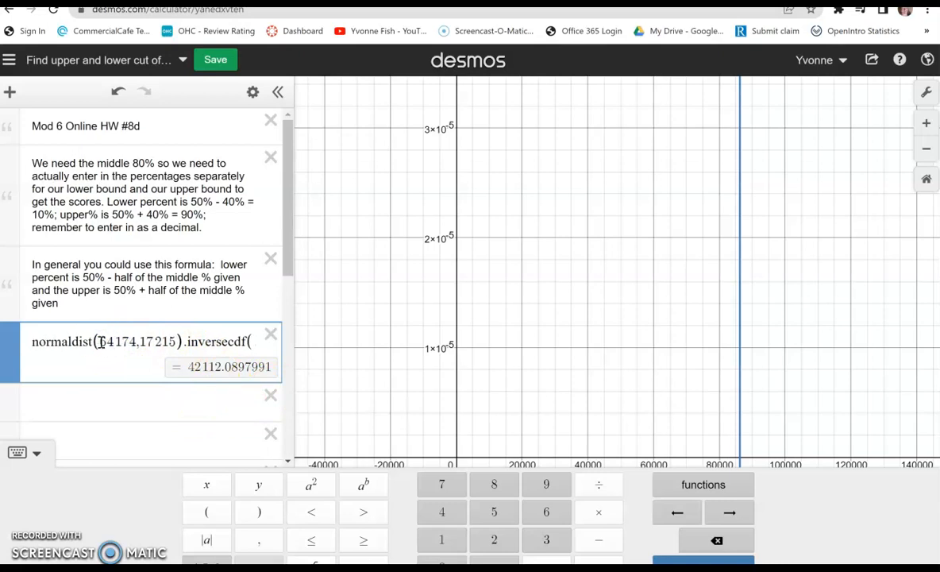
type("x =")
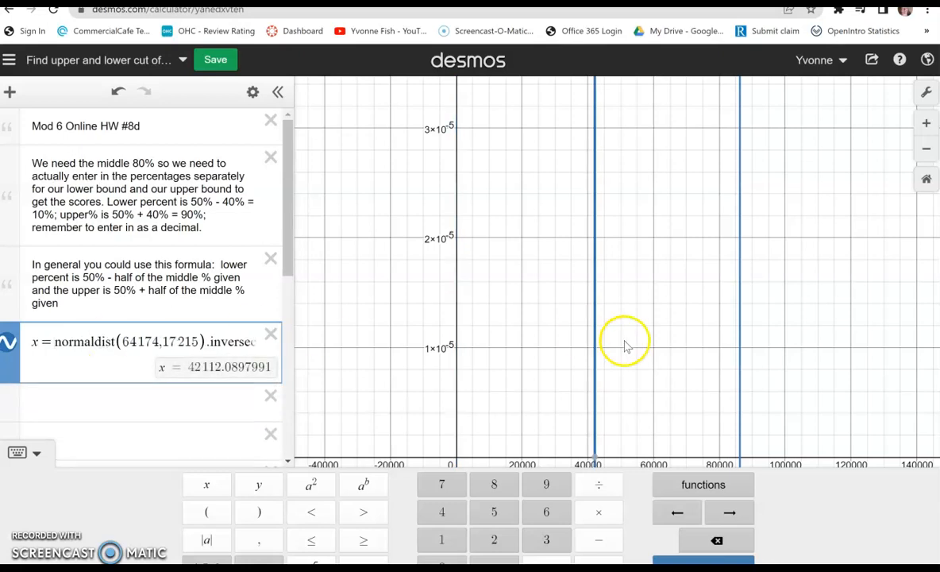
Copy the lower cutoff expression into the next empty row and change its inversecdf value to .9.
left_click(177, 396)
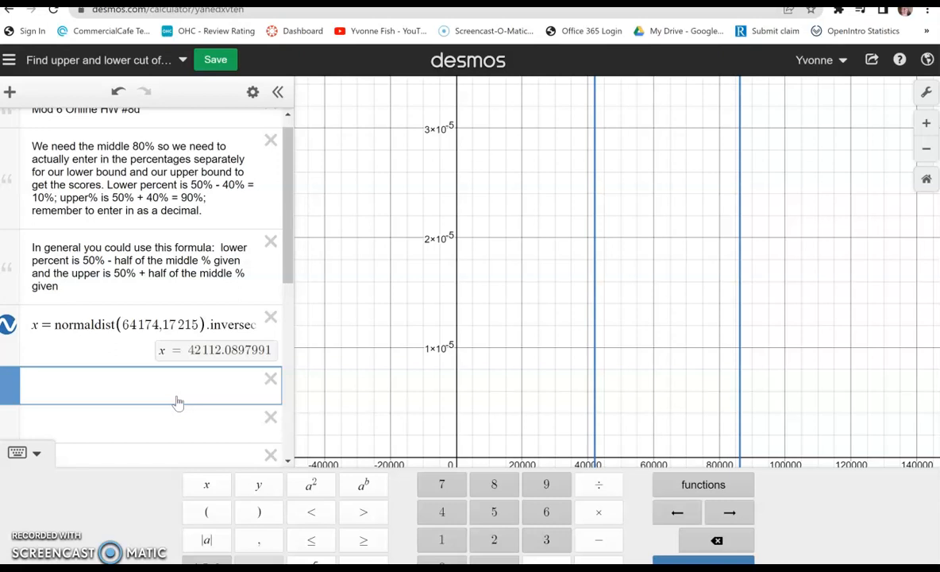
left_click(32, 324)
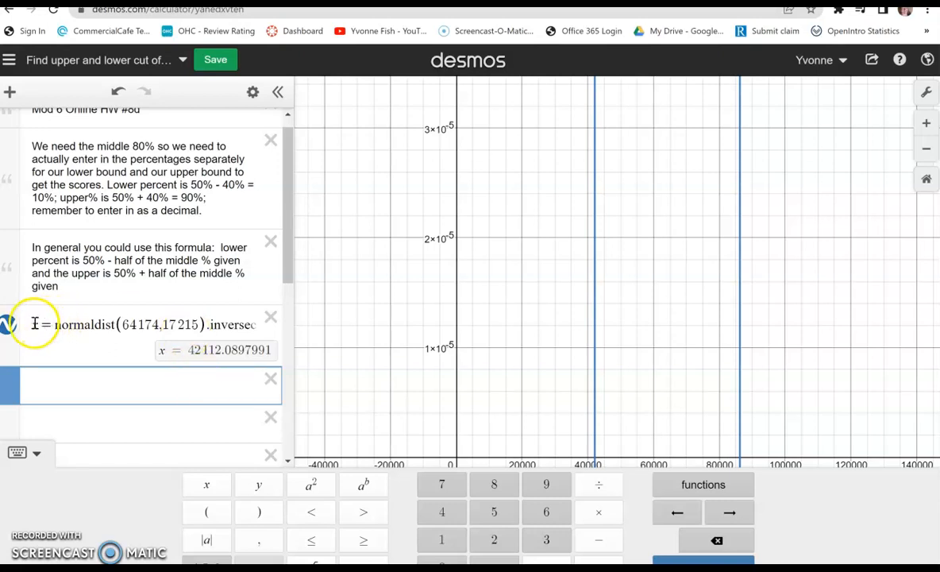
left_click_drag(32, 324, 284, 328)
key("ctrl+c")
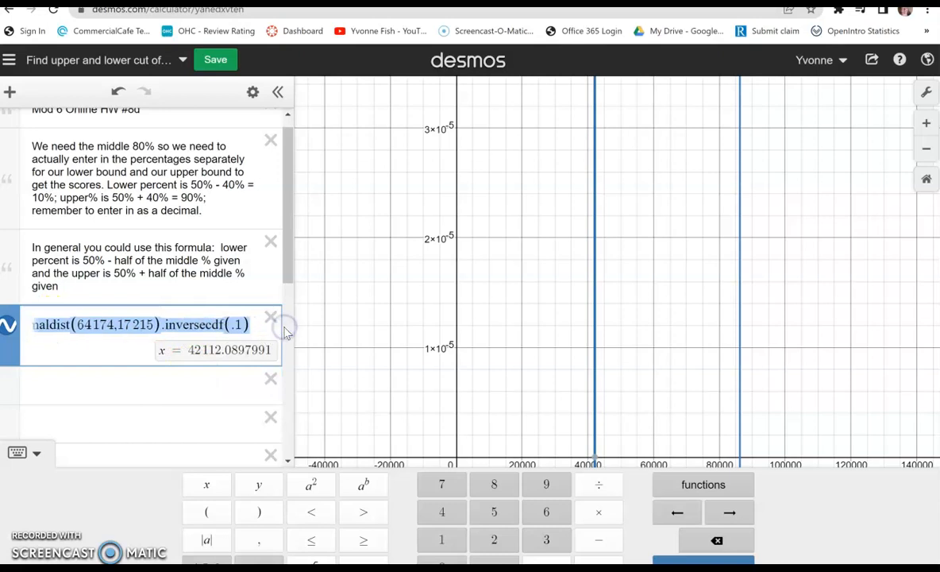
left_click(205, 386)
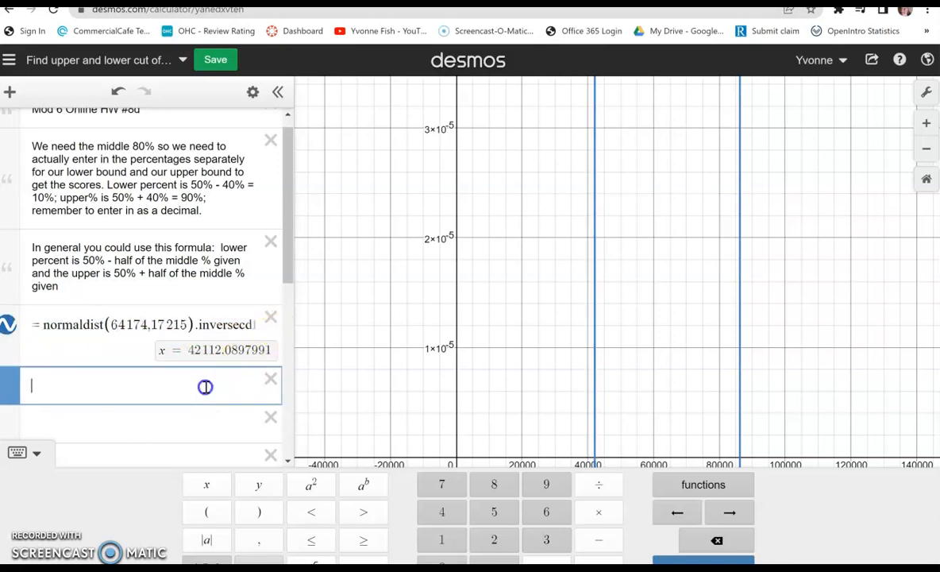
key("ctrl+v")
left_click(219, 384)
key("BackSpace")
key("BackSpace")
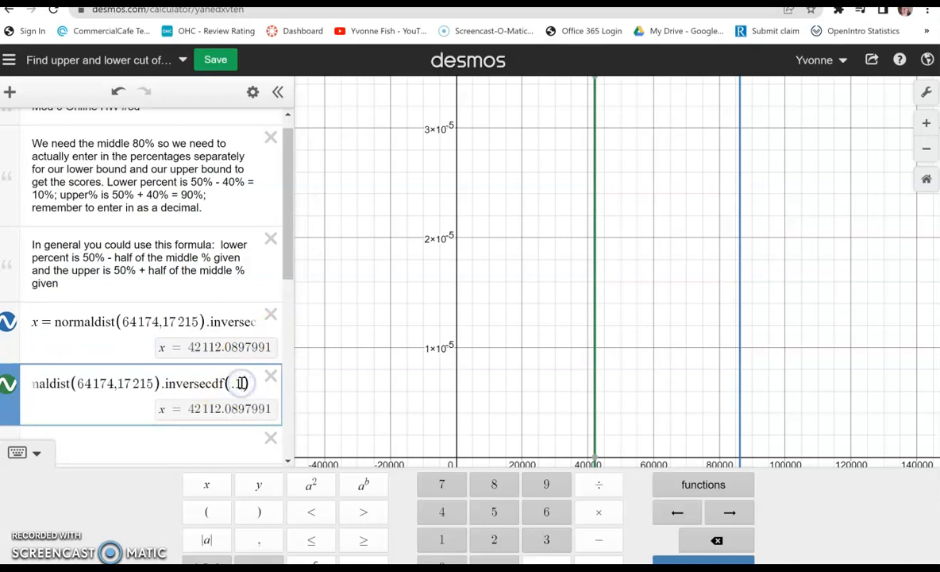
type(".9")
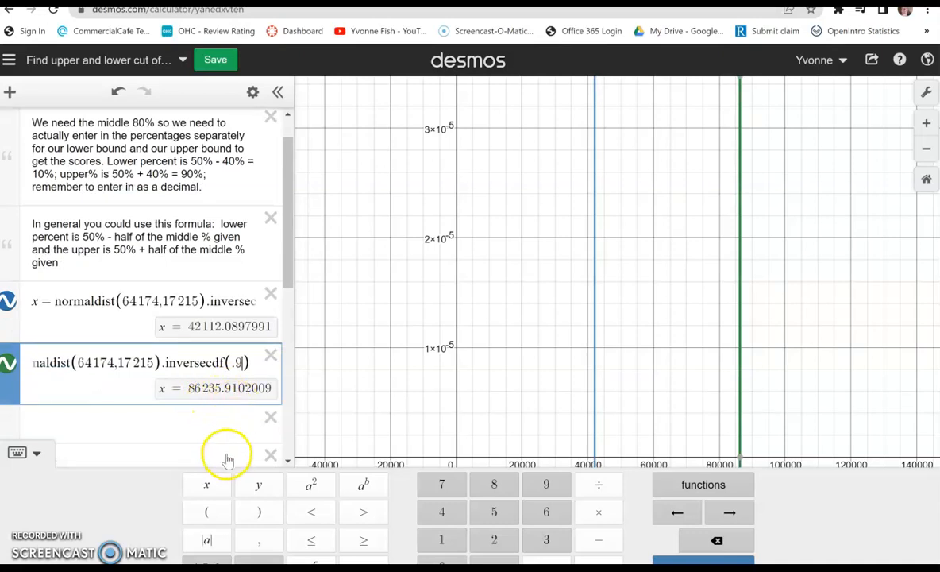
Delete the empty rows and the leftover normaldist expression between the upper cutoff expression and the verification note.
left_click(151, 430)
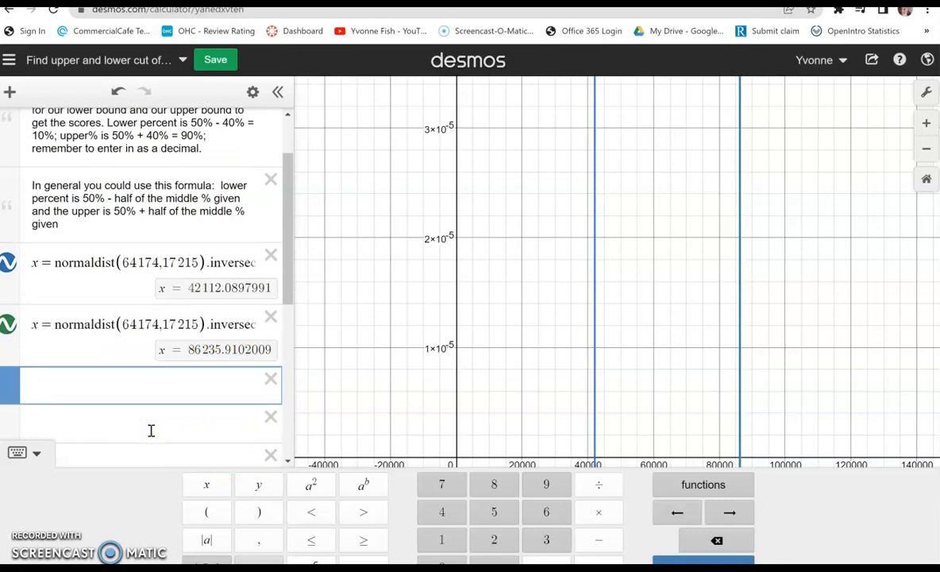
left_click(270, 379)
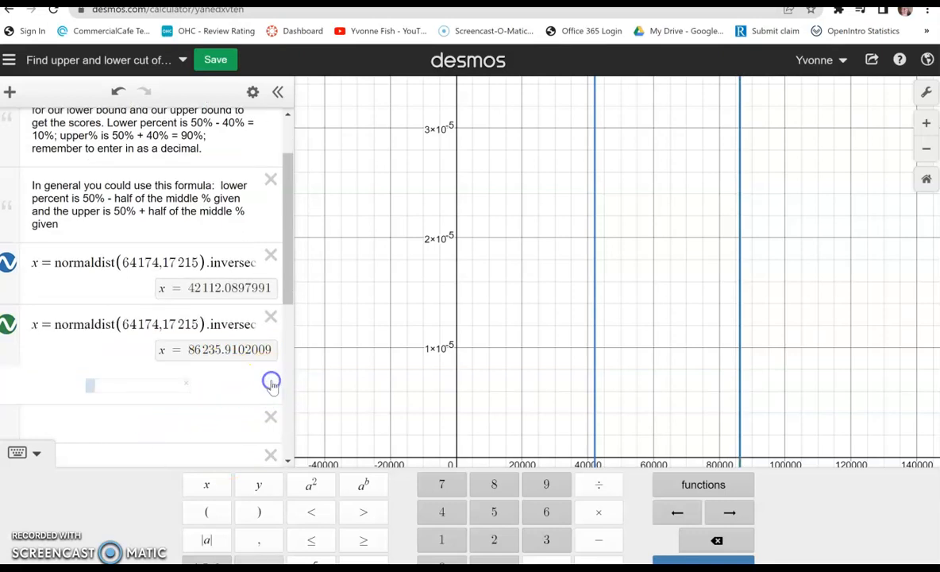
left_click(270, 379)
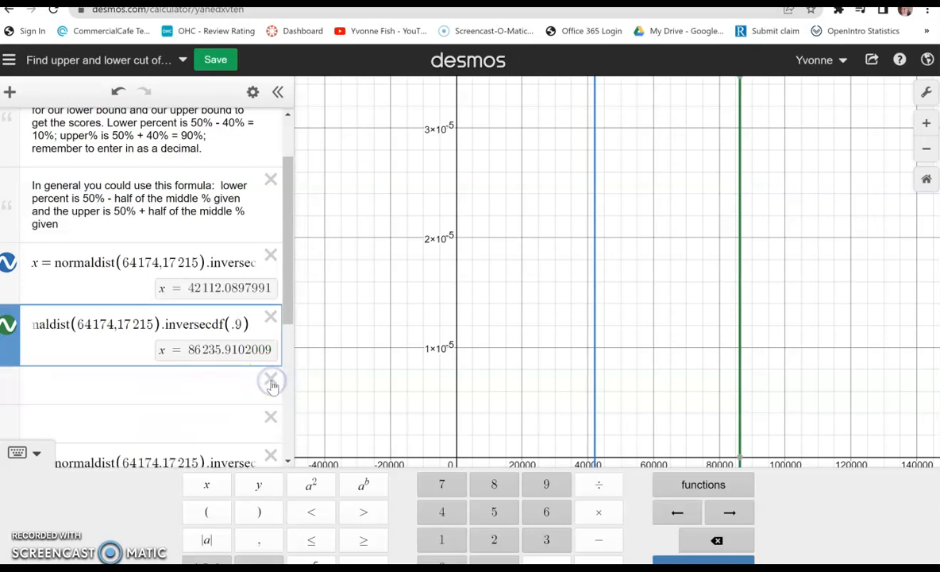
left_click(270, 381)
left_click(271, 381)
left_click(271, 380)
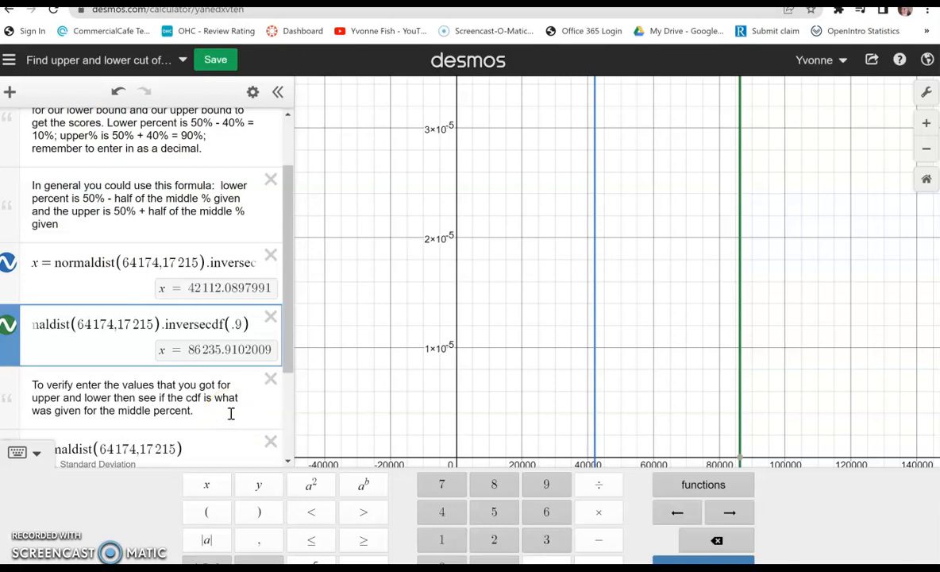
Insert 80% before the word percent in the verification note.
left_click(153, 413)
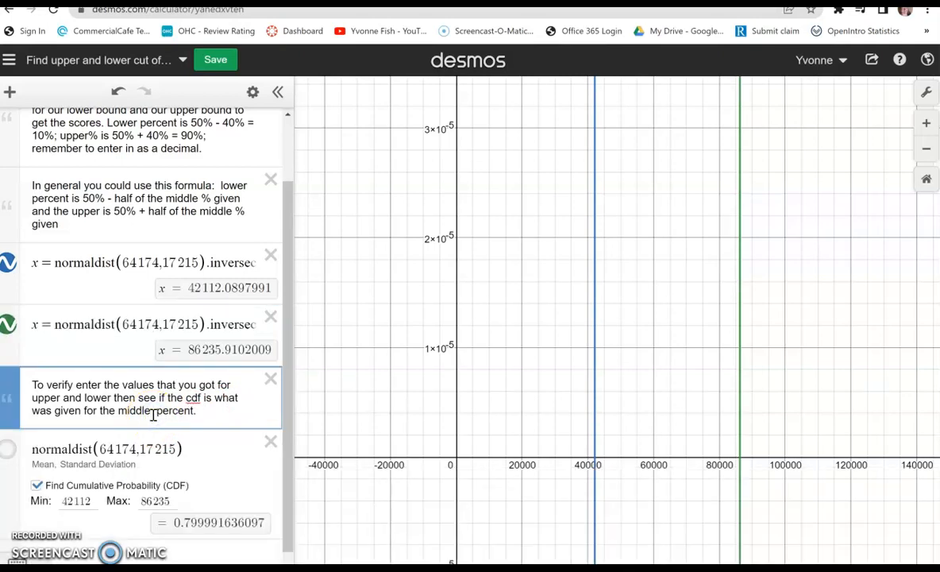
type("80%")
Turn the verification normaldist expression's cumulative probability off and back on, and show its shaded curve on the graph.
scroll(223, 447, "down", 1)
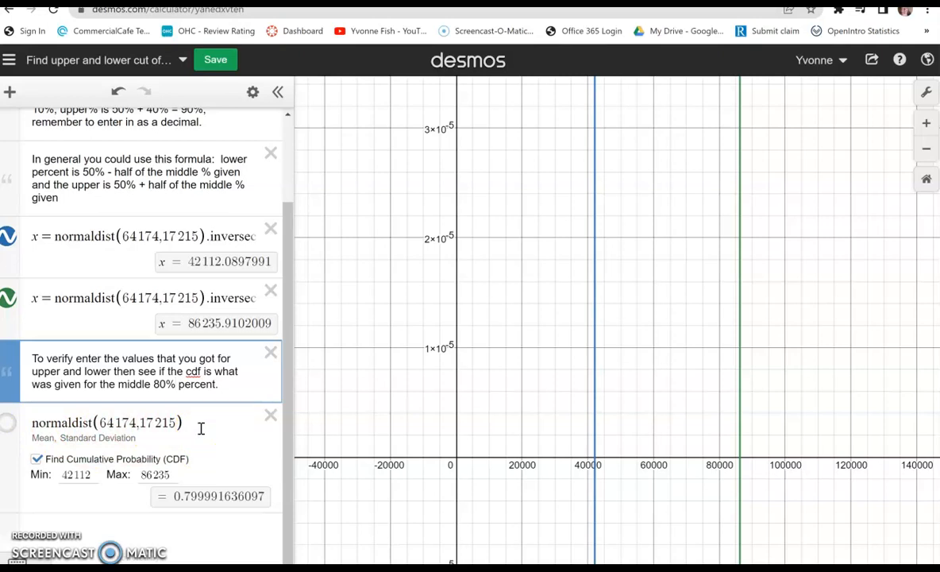
left_click(37, 460)
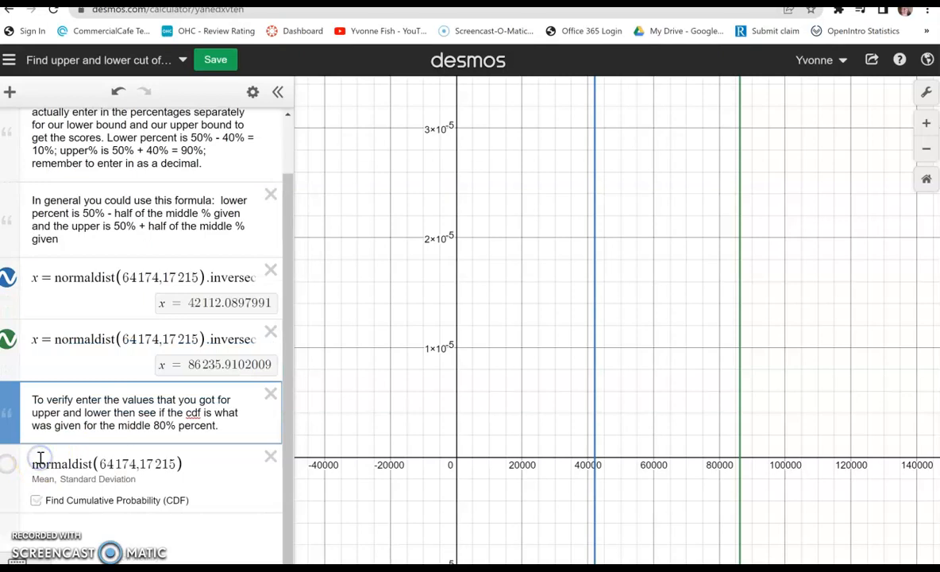
left_click(36, 501)
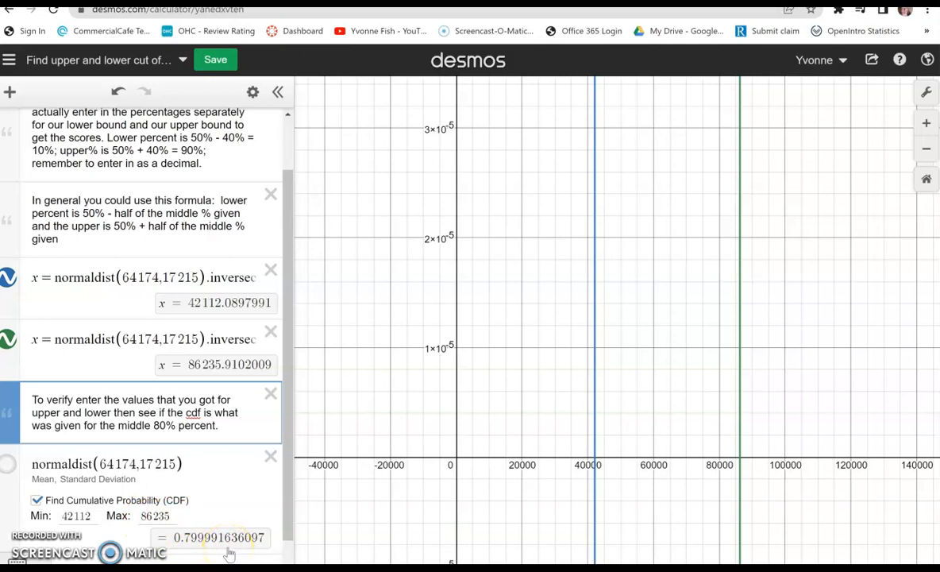
left_click(9, 466)
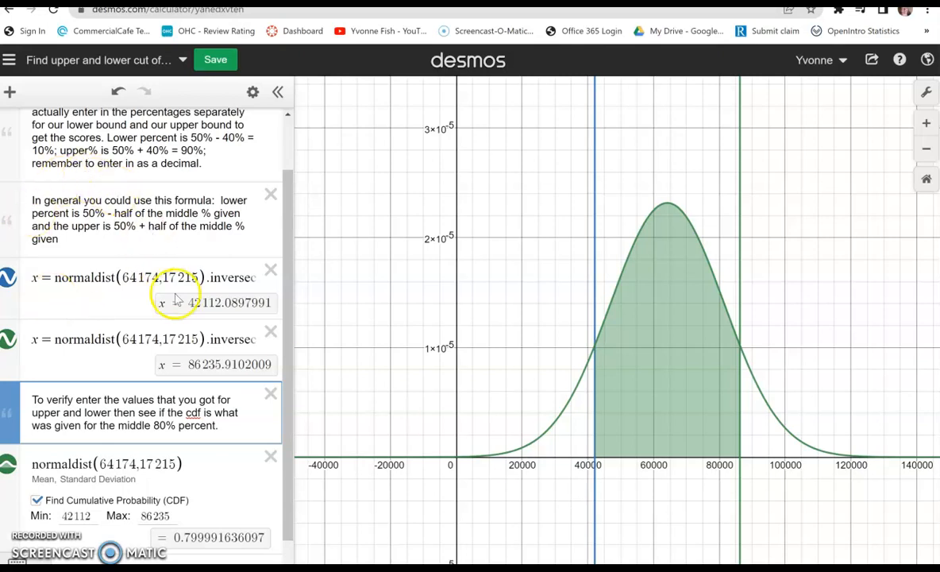
Hide and show the shaded normal curve and both cutoff lines again to compare them on the graph.
scroll(177, 299, "up", 2)
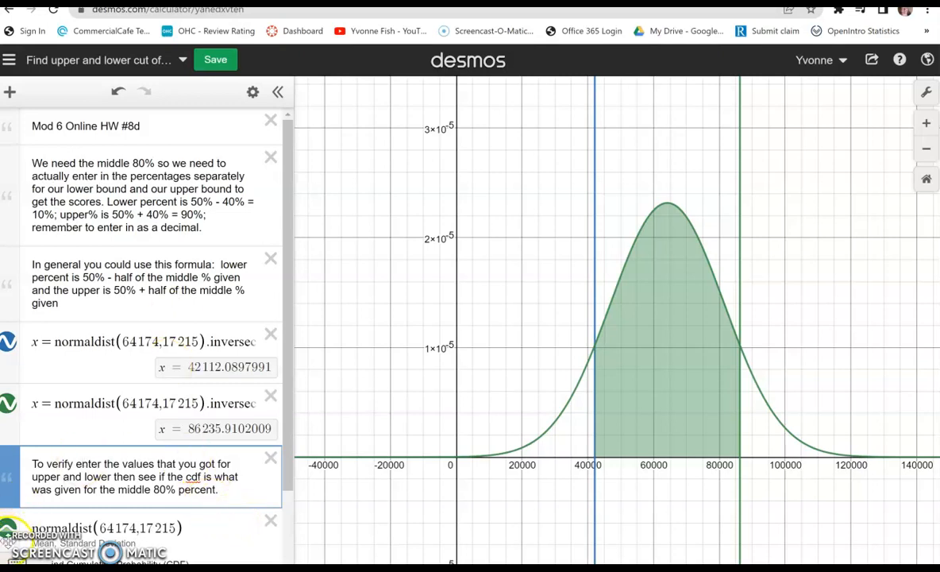
left_click(8, 529)
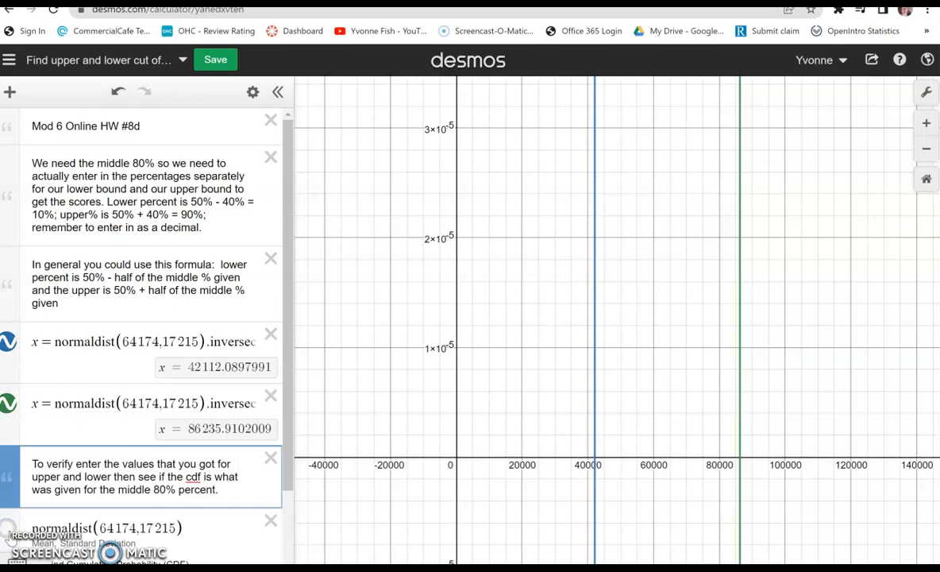
left_click(8, 529)
left_click(9, 405)
left_click(8, 344)
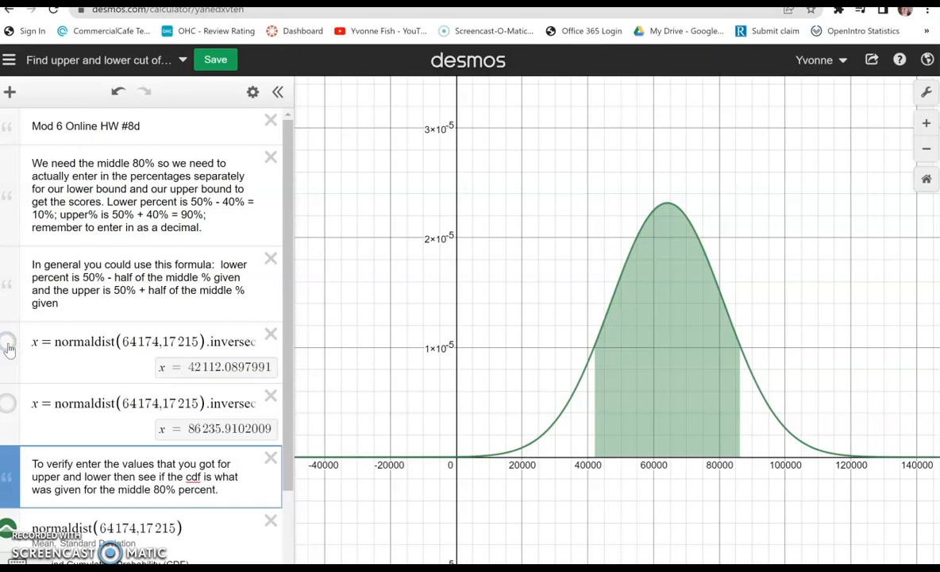
left_click(8, 348)
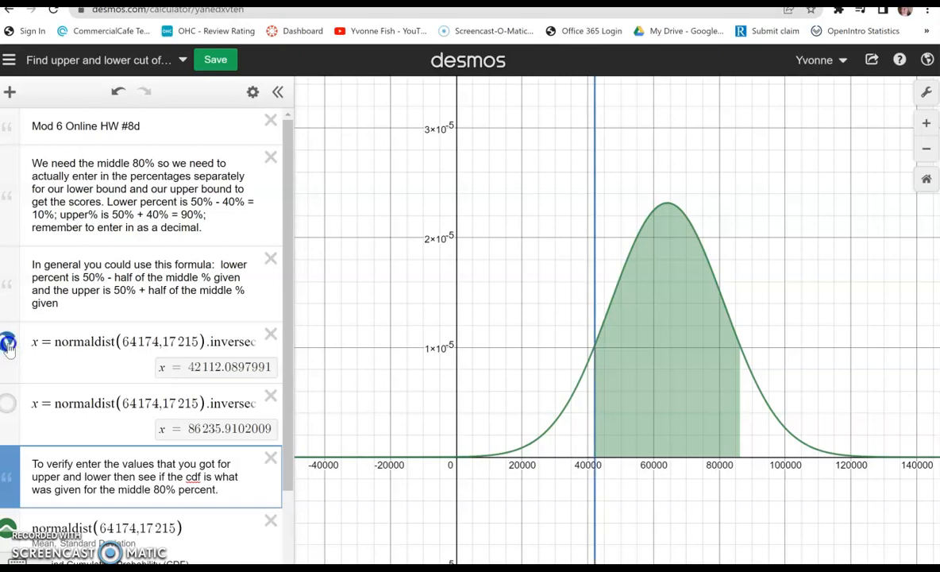
left_click(9, 406)
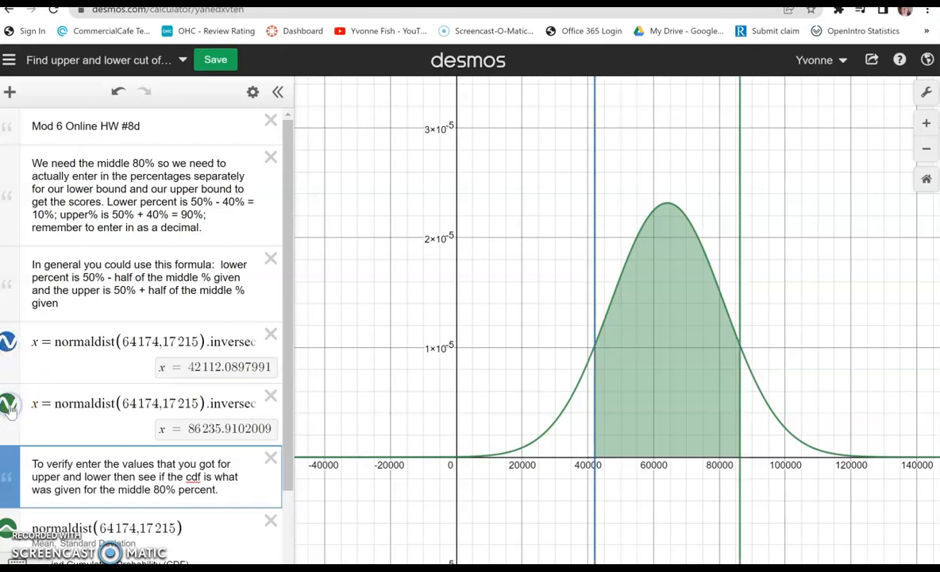
scroll(166, 480, "down", 1)
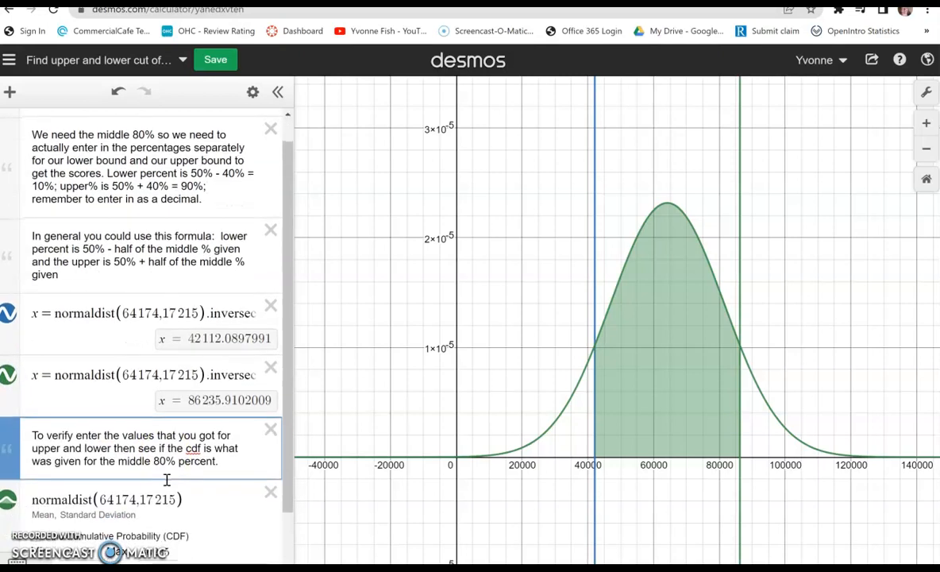
scroll(166, 480, "up", 1)
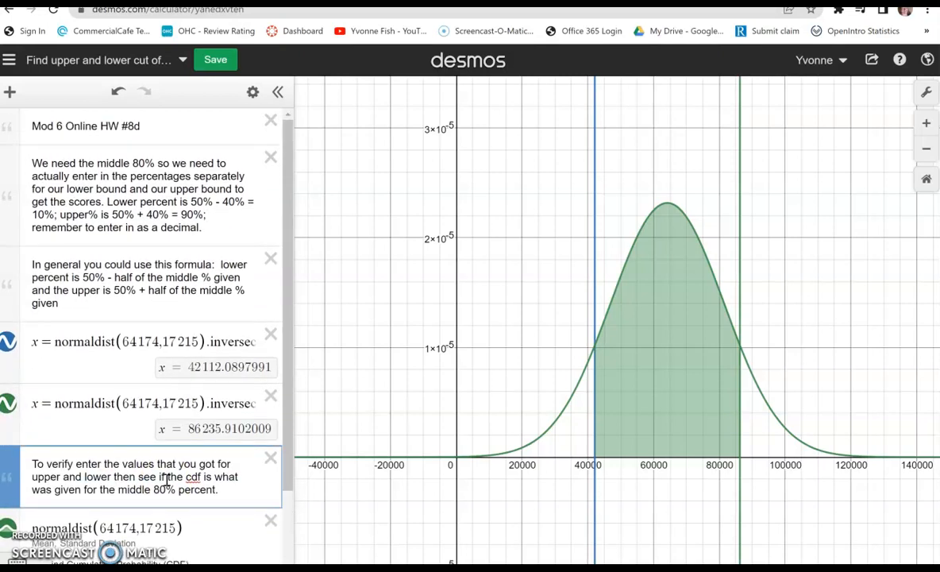
Add an empty expression below the verification normaldist expression and save the graph.
left_click(12, 93)
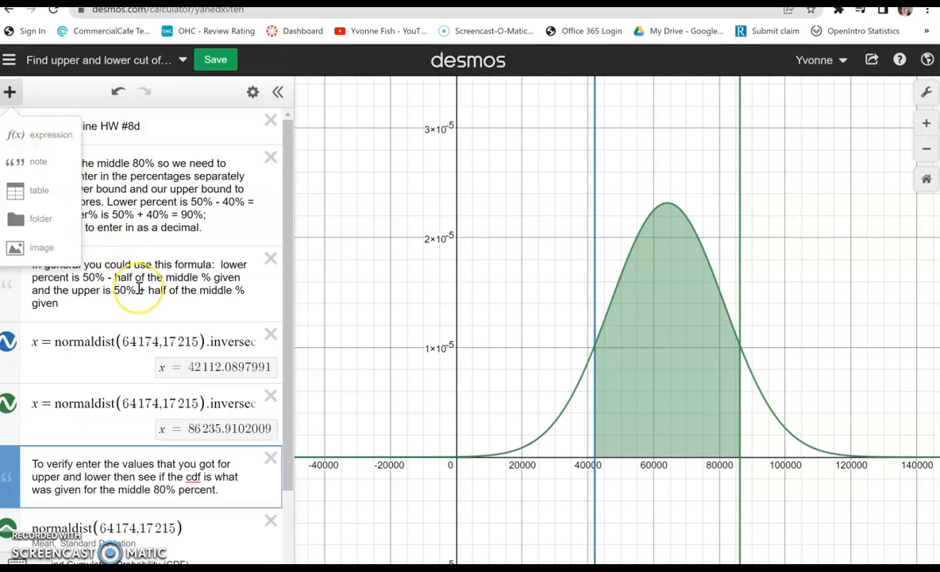
left_click(47, 139)
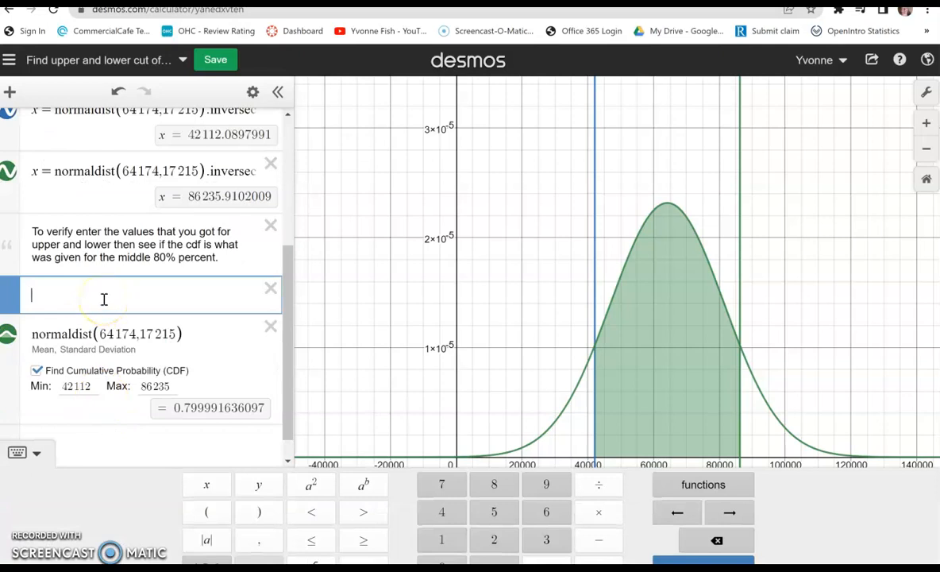
left_click(104, 299)
left_click_drag(16, 293, 27, 438)
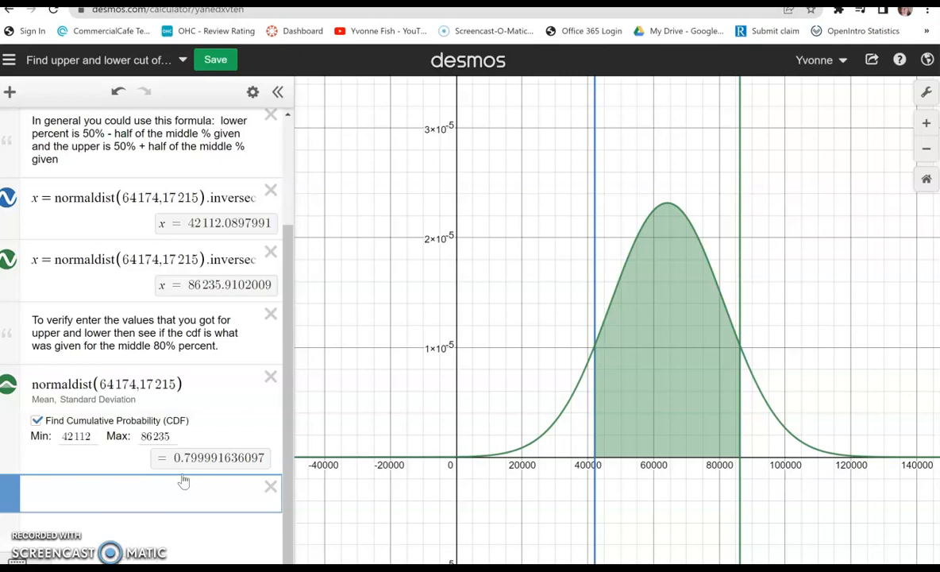
left_click(215, 64)
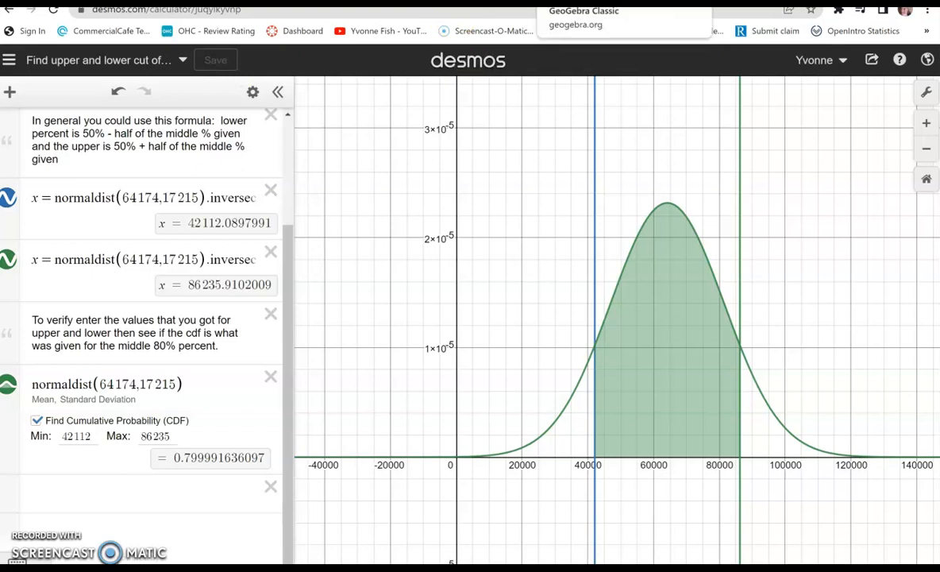
Switch to GeoGebra Classic and set the normal distribution's left-tailed probability to .1 to find the lower cutoff.
left_click(508, 1)
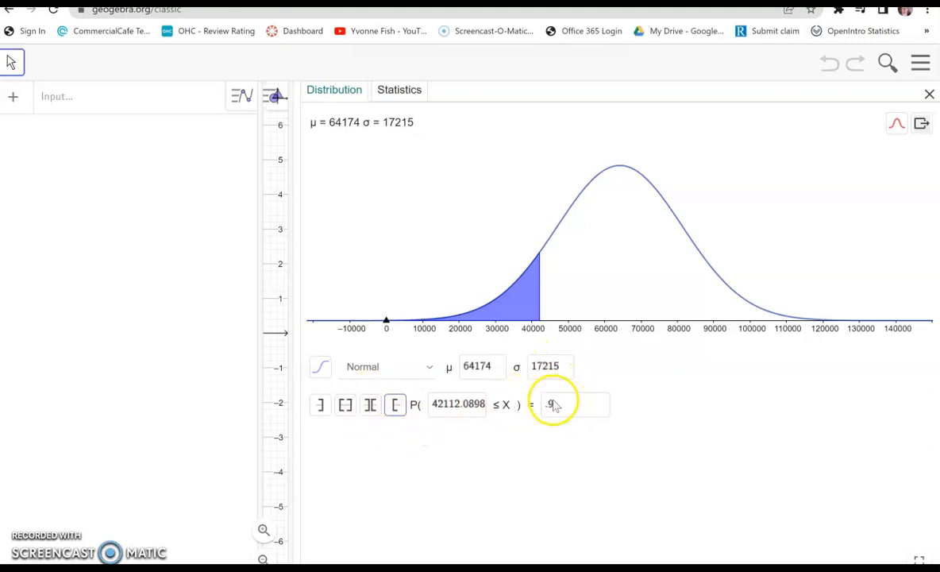
left_click(318, 409)
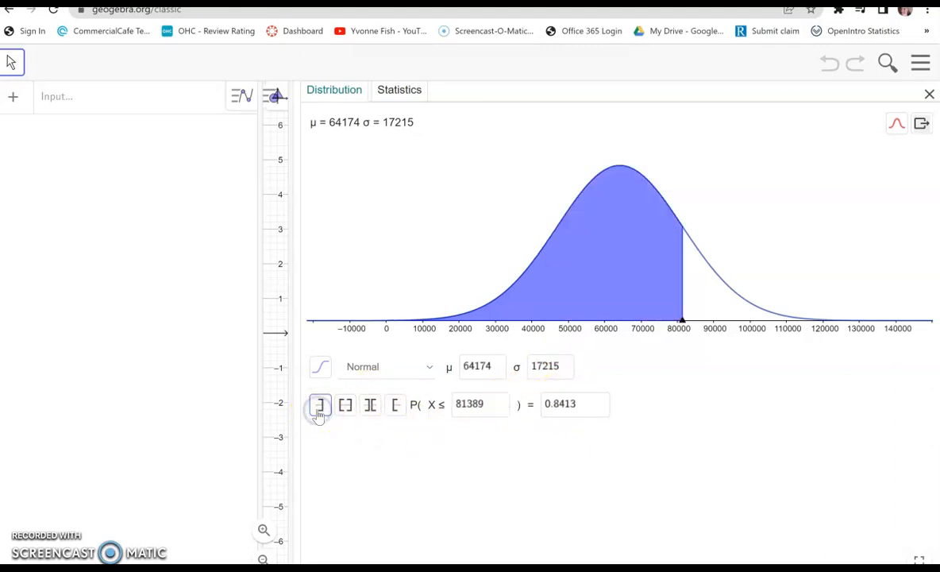
left_click(582, 409)
key("BackSpace")
key("BackSpace")
key("BackSpace")
key("BackSpace")
key("BackSpace")
key("BackSpace")
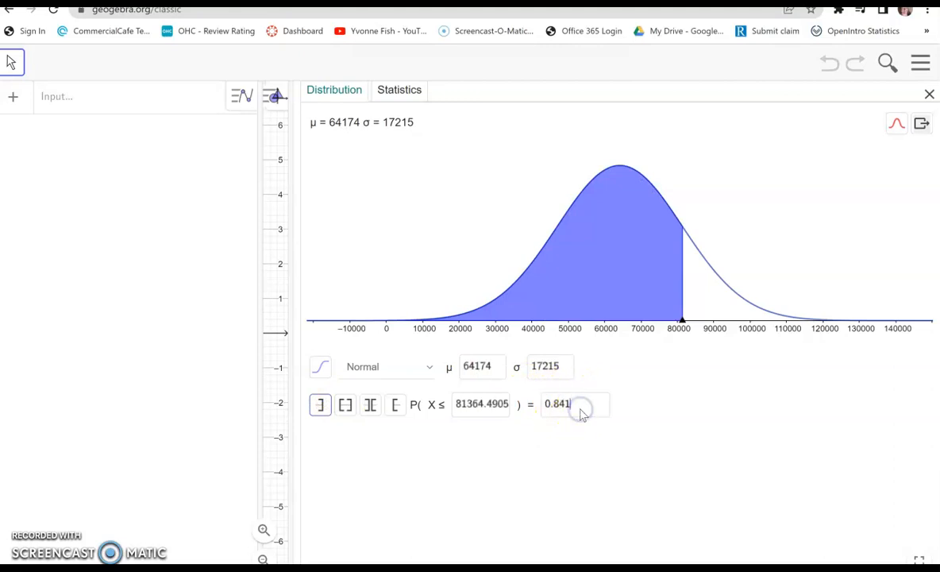
type(".")
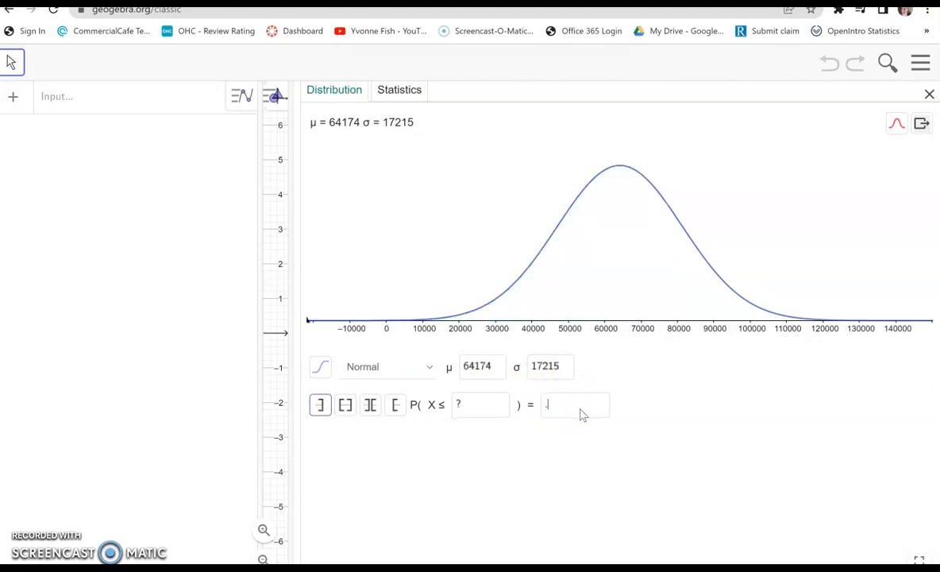
type("1")
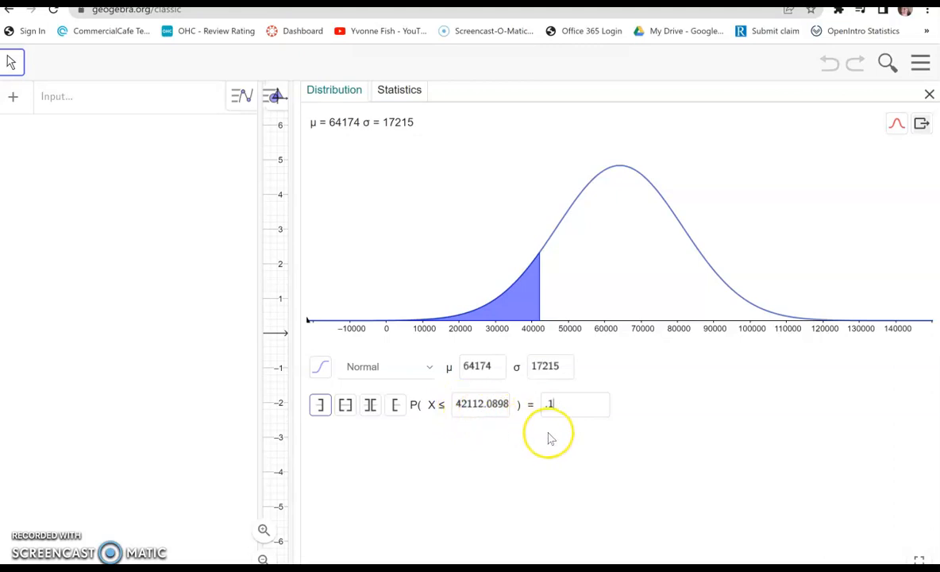
Change the left-tailed probability to .9 to find the upper cutoff, and clear the value.
key("BackSpace")
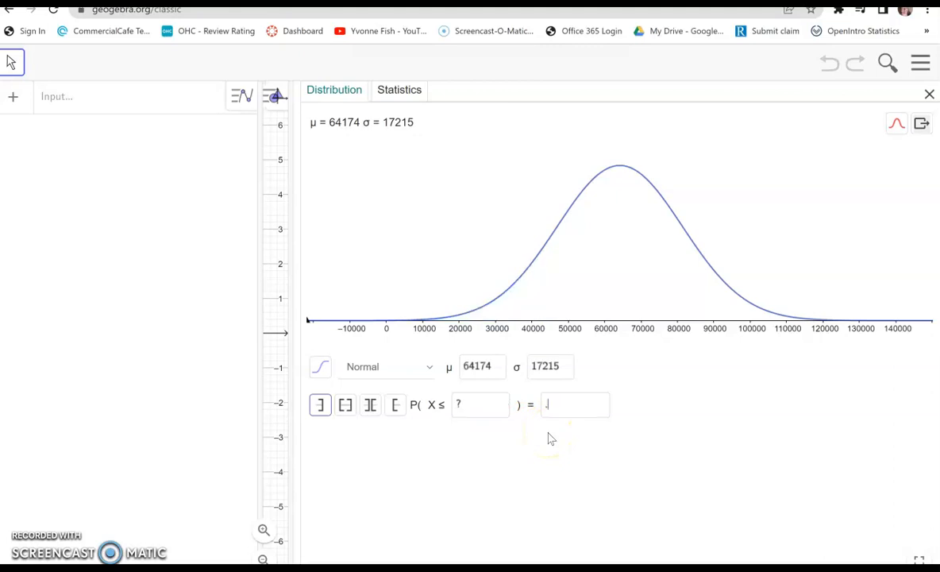
type("9")
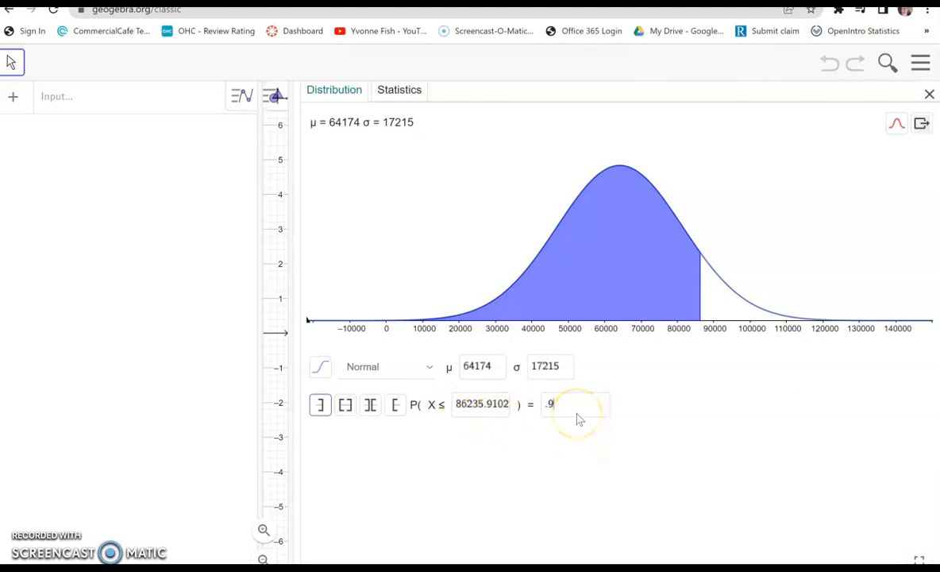
key("BackSpace")
key("BackSpace")
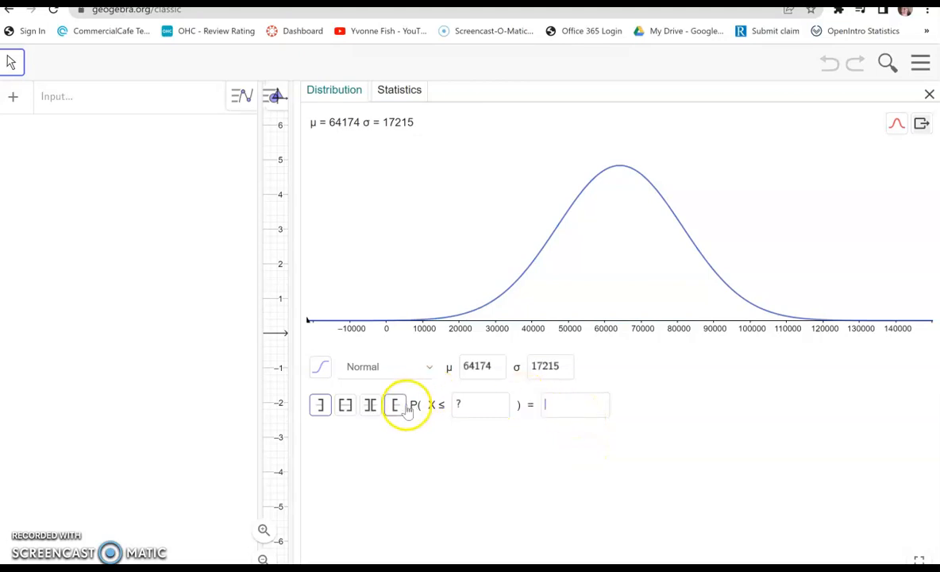
Set a right-tailed probability of .1 to find the upper cutoff, and switch back to the Desmos graph.
left_click(396, 406)
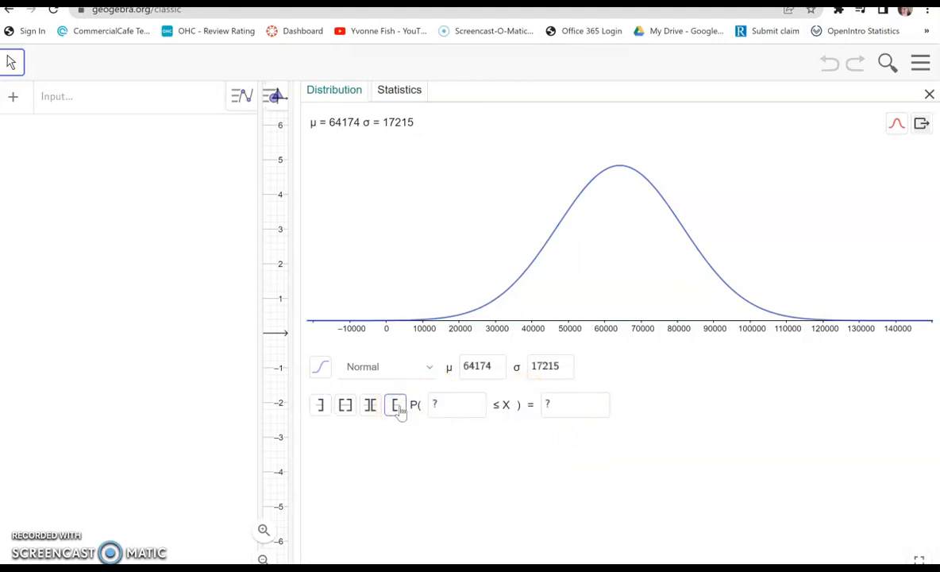
left_click(571, 405)
left_click(556, 407)
key("BackSpace")
type(".1")
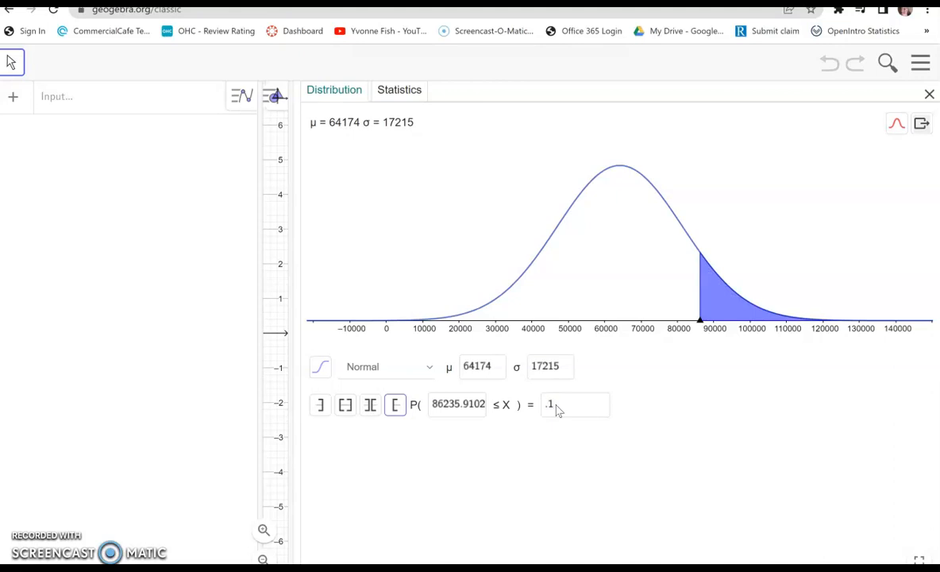
left_click(397, 407)
left_click(584, 405)
left_click(577, 407)
left_click(194, 3)
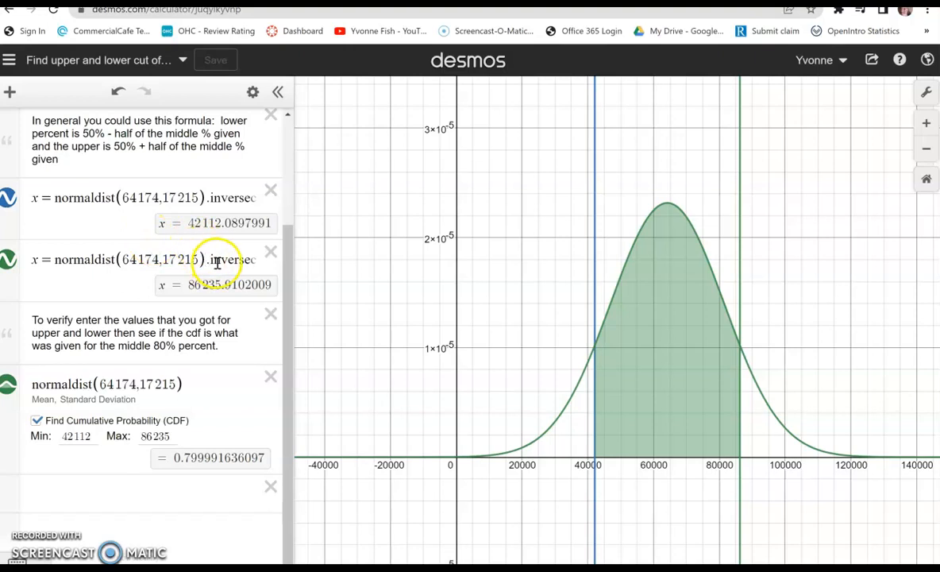